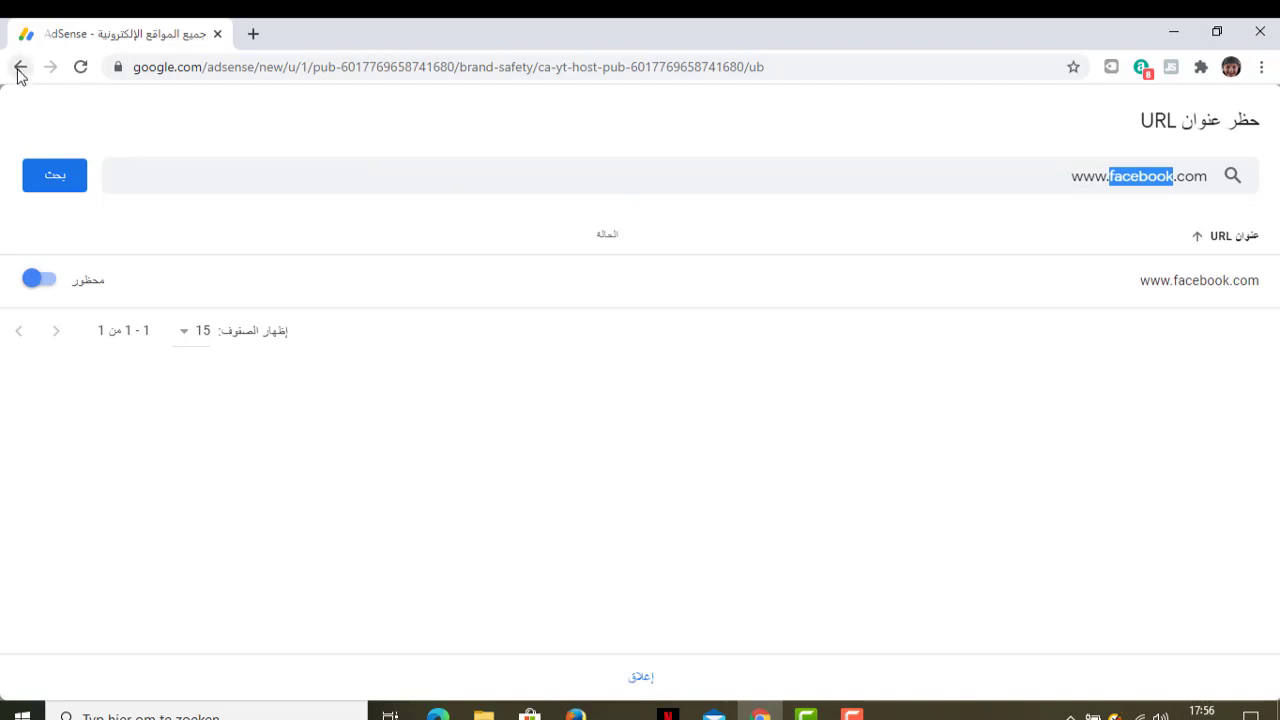
- Leave the URL blocking page and open the management page for sensitive ad categories (فئات إعلانية حساسة)
click(20, 68)
scroll(768, 424, down, 1)
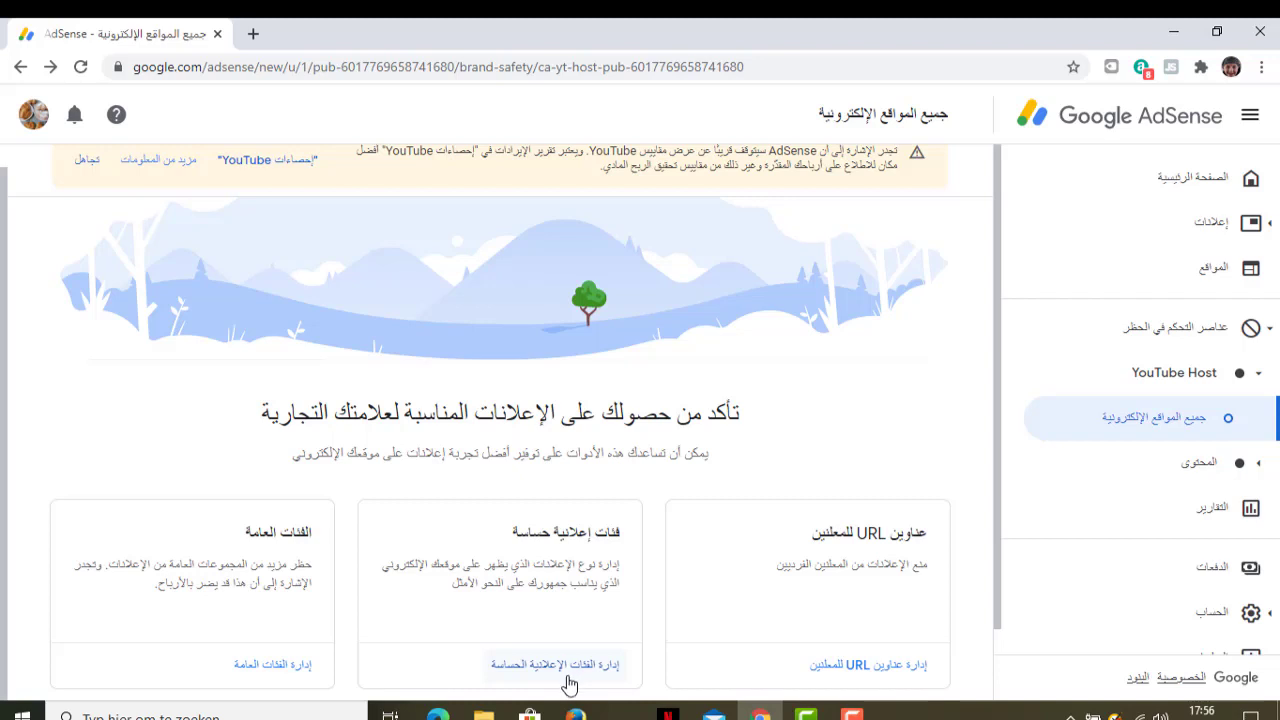
click(540, 672)
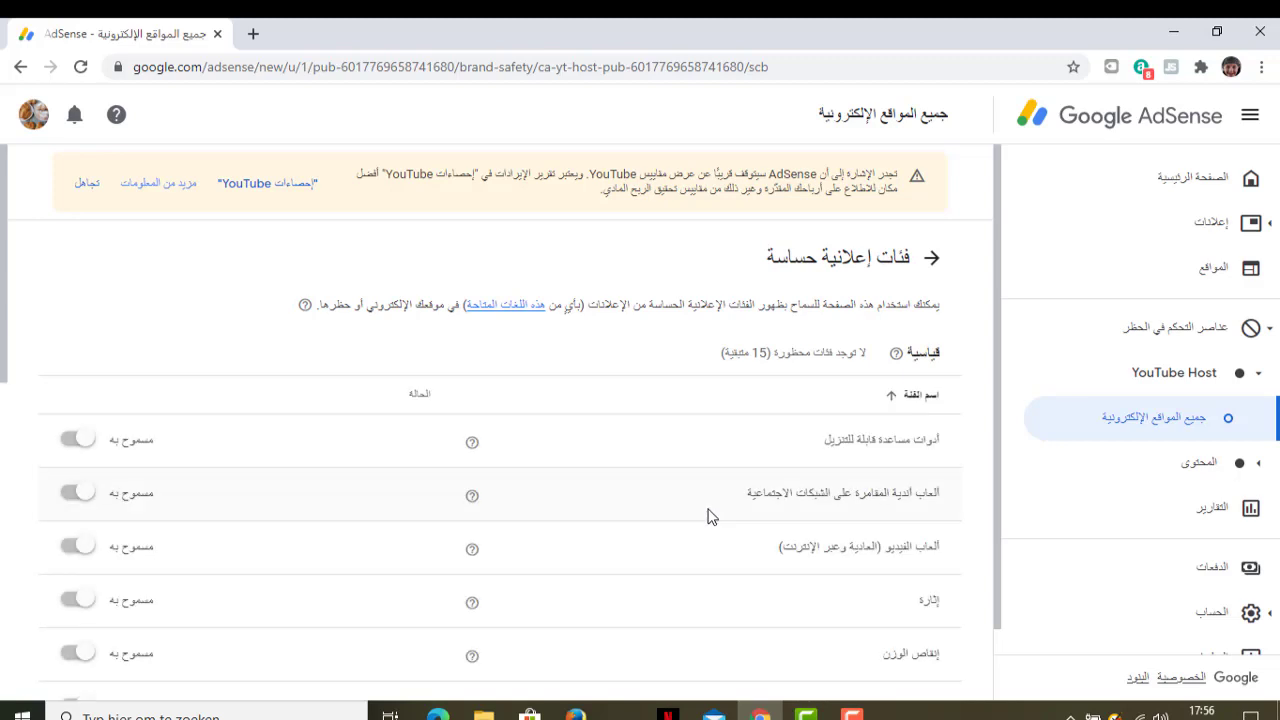
- Block the social casino games category (ألعاب أندية المقامرة على الشبكات الاجتماعية), and allow it again
scroll(710, 516, down, 3)
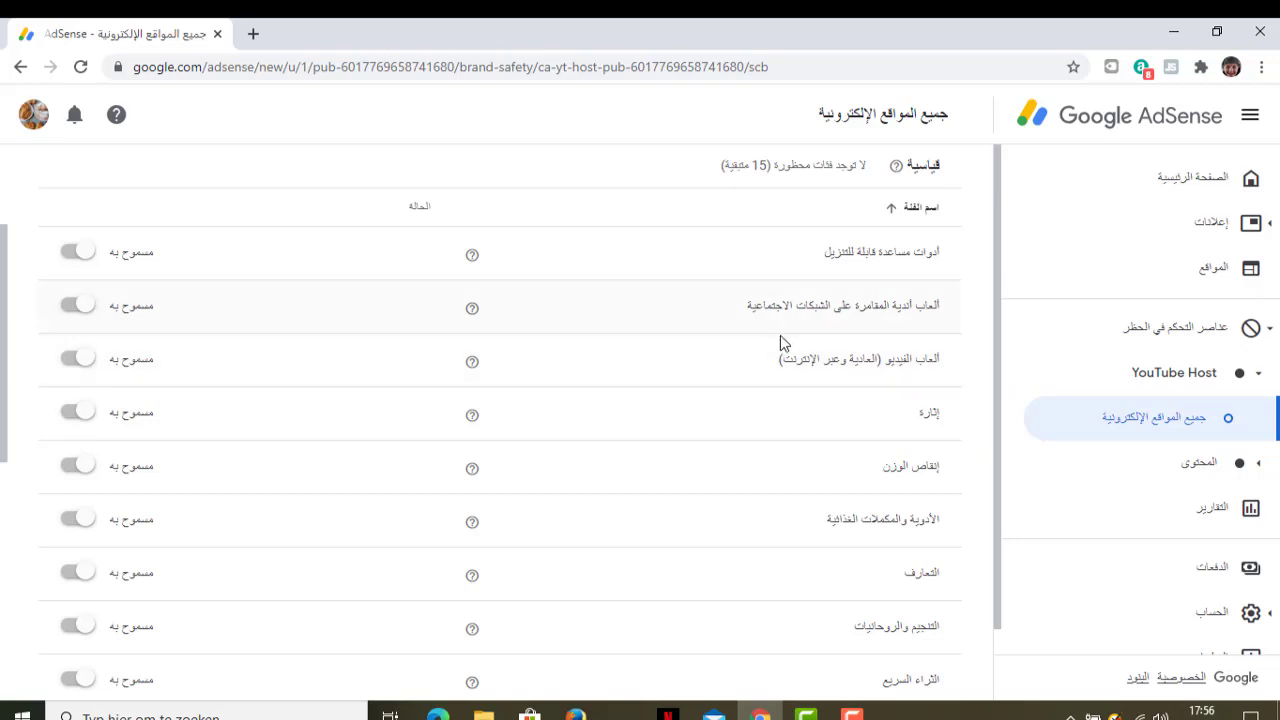
click(77, 307)
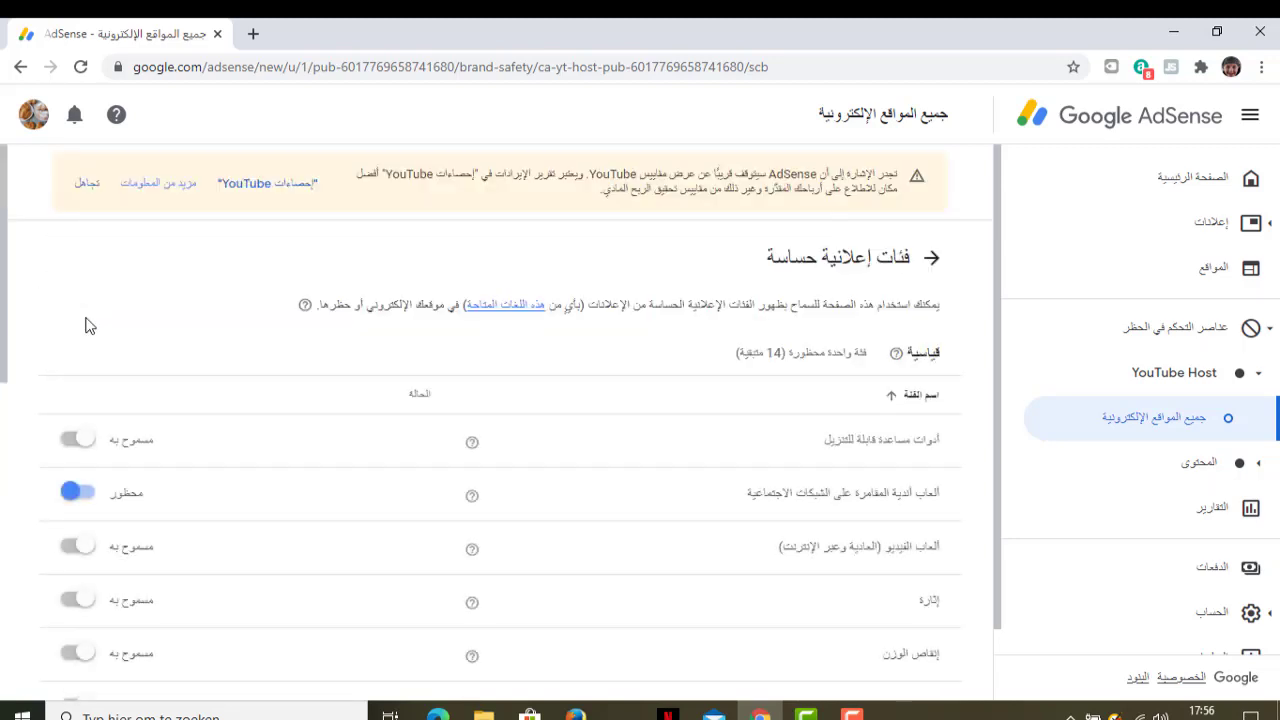
scroll(80, 495, down, 2)
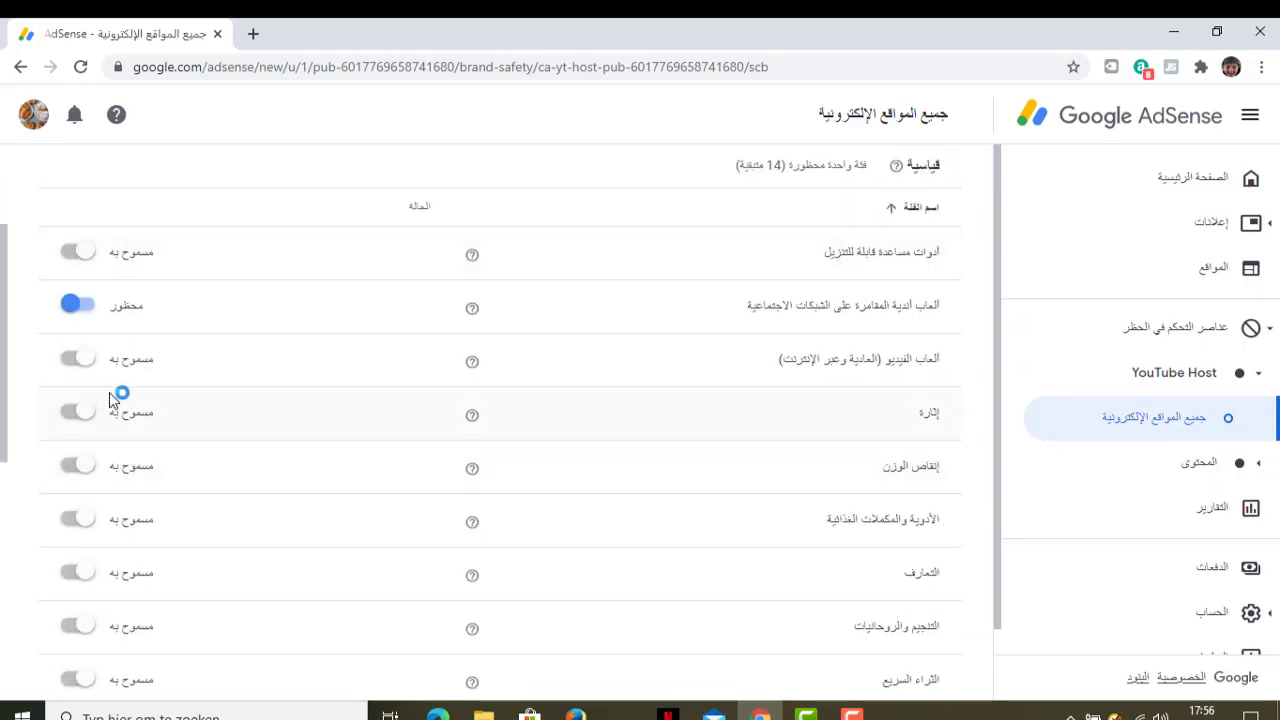
click(83, 308)
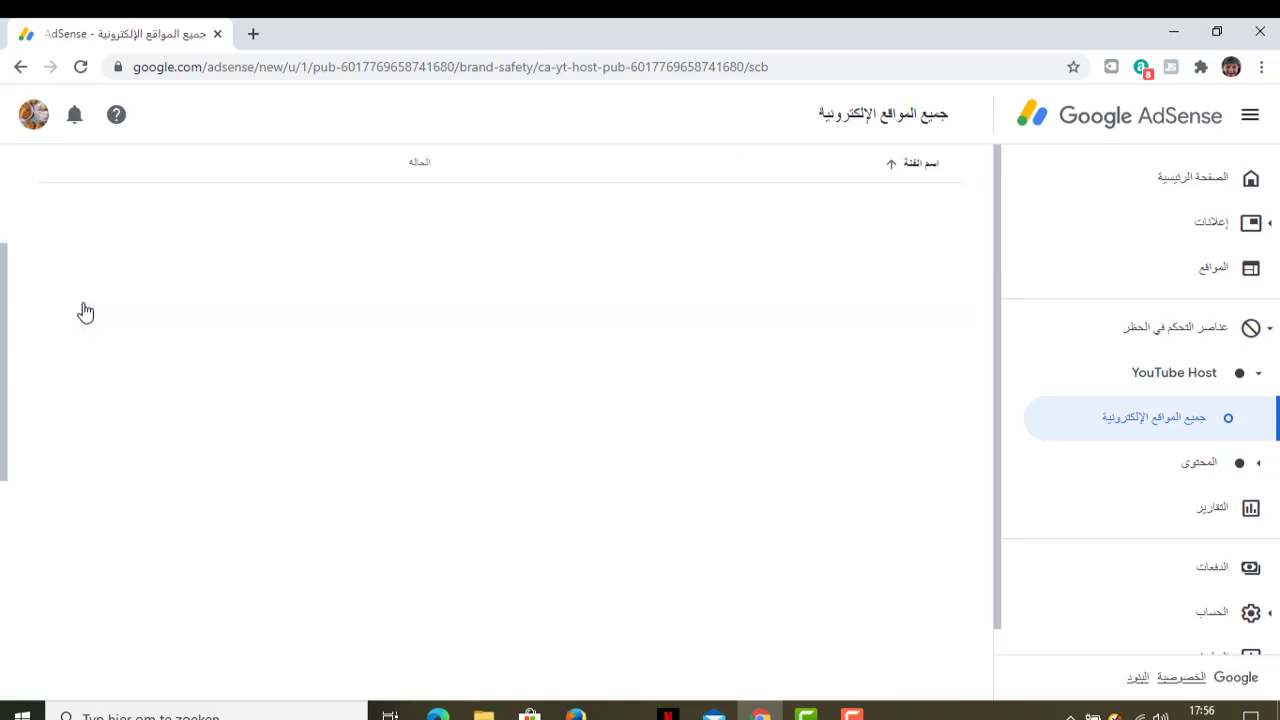
- Block the video games category (ألعاب الفيديو العادية وعبر الإنترنت) and the dating category (التعارف)
scroll(766, 357, down, 3)
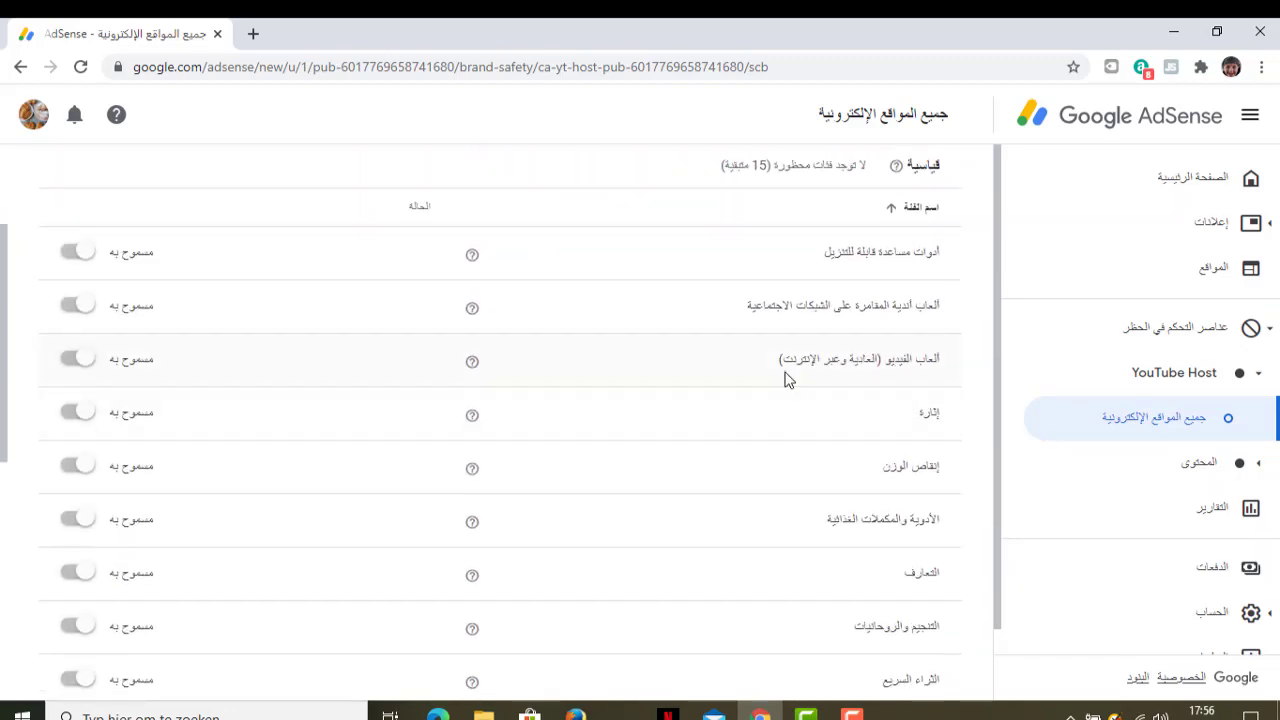
click(78, 360)
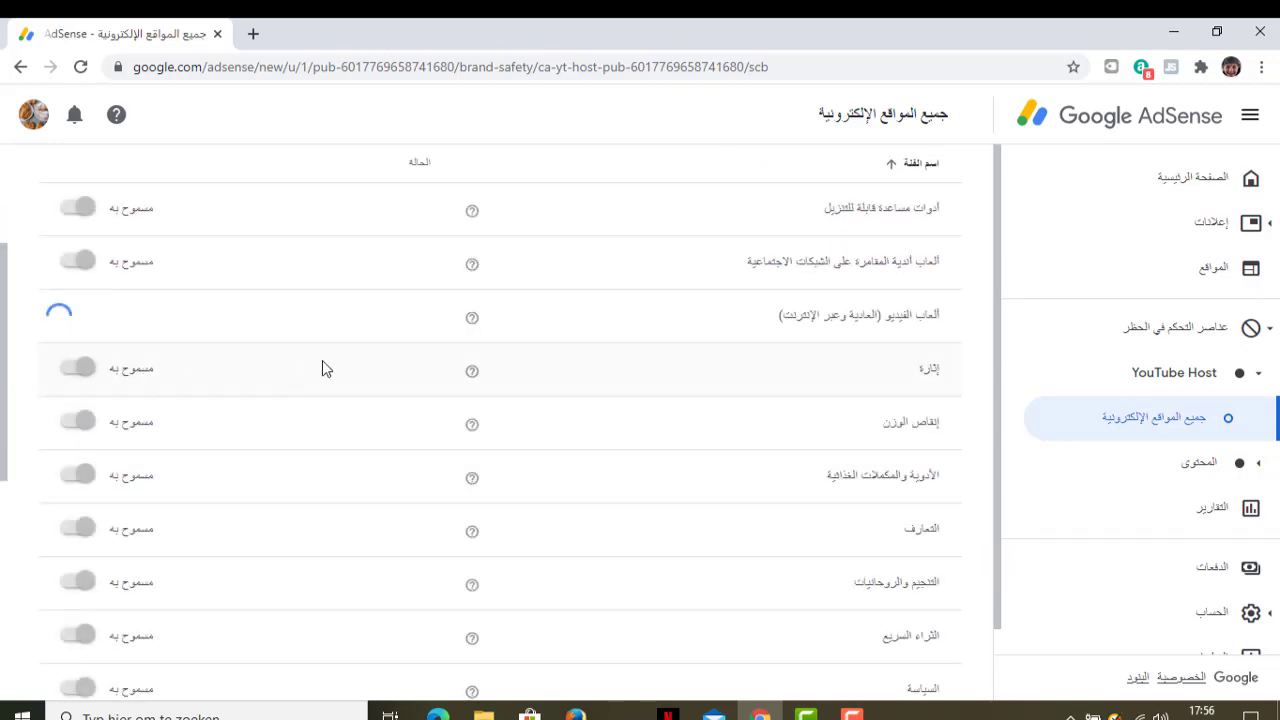
scroll(391, 366, down, 3)
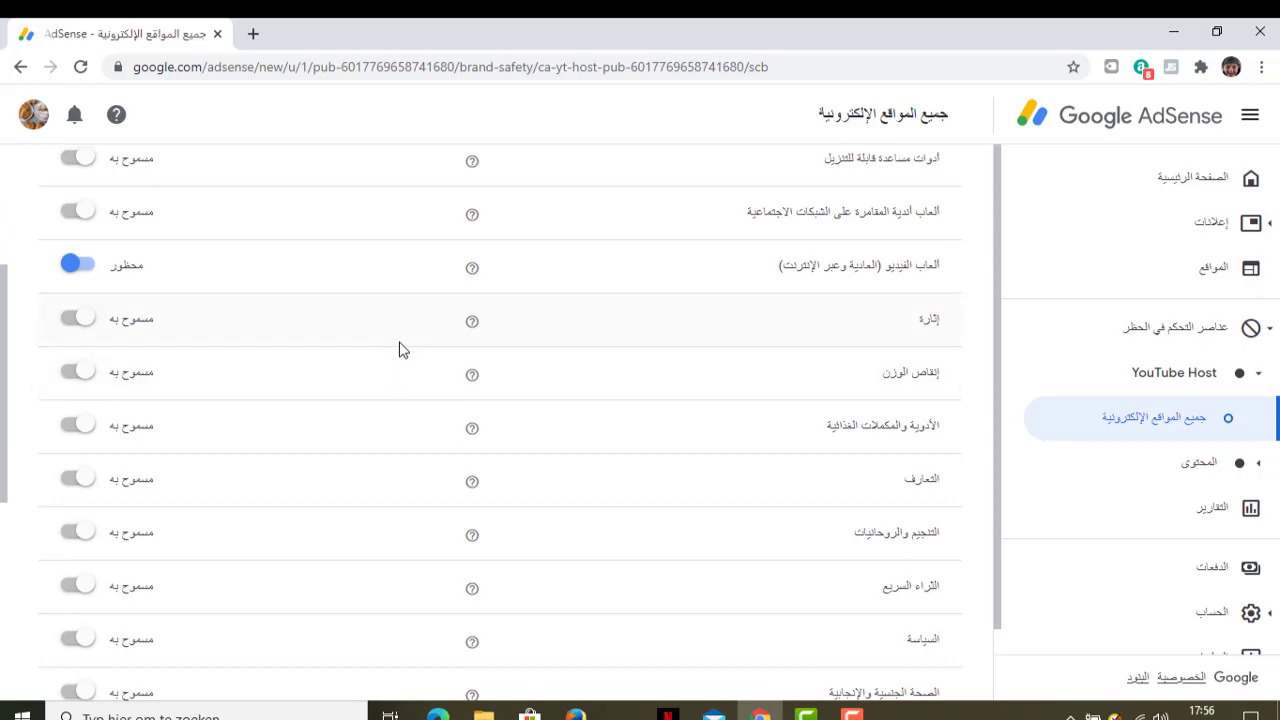
scroll(405, 380, down, 1)
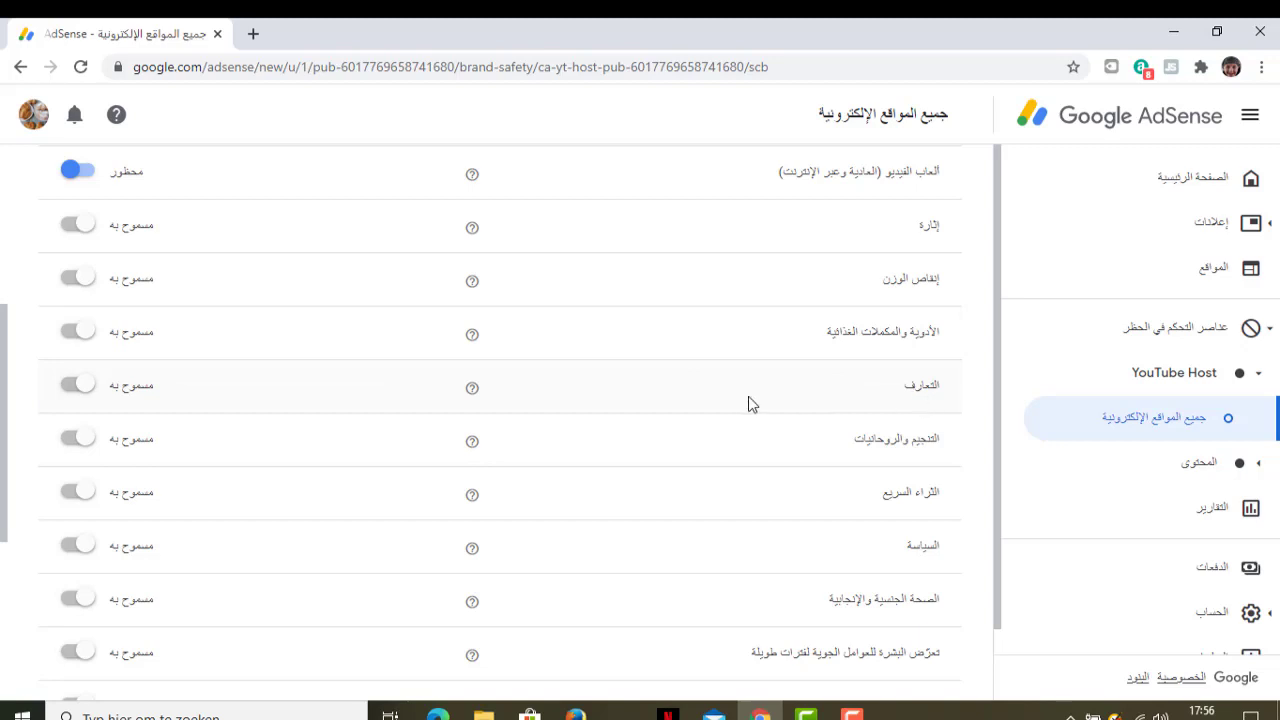
click(73, 389)
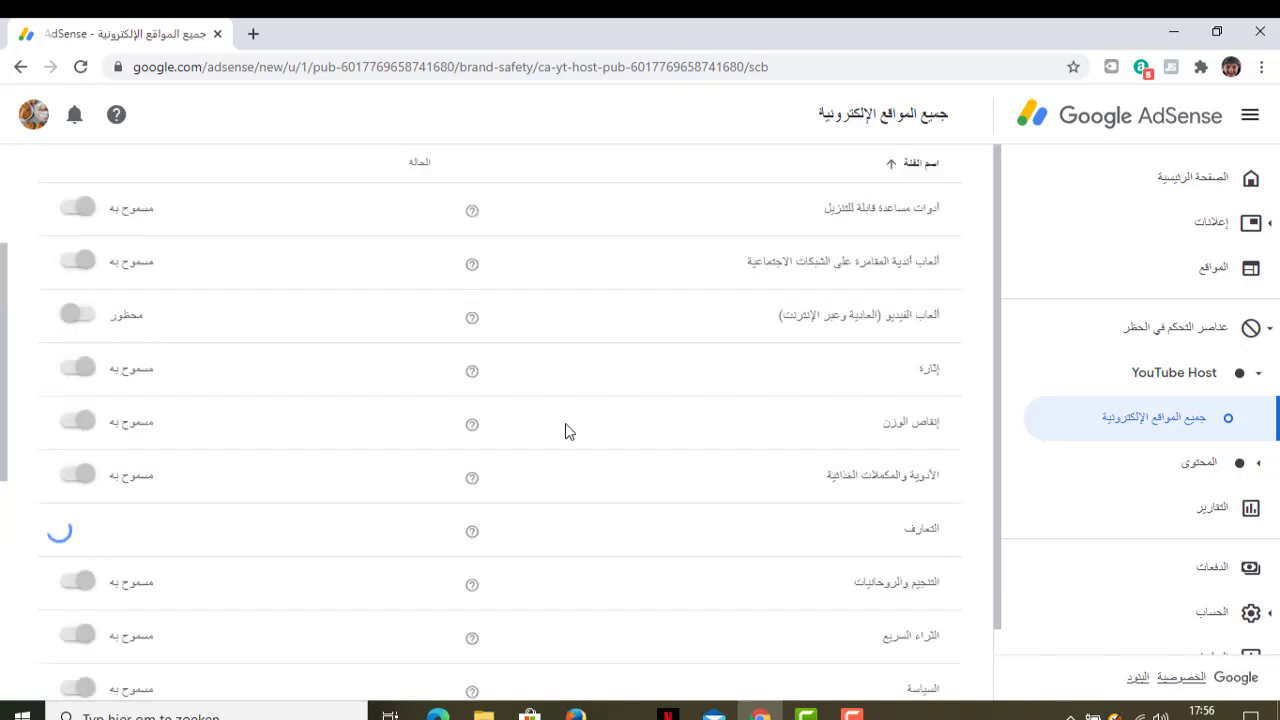
- Block the astrology and esoteric category (التنجيم والروحانيات) and the get-rich-quick category (الثراء السريع)
scroll(620, 434, down, 4)
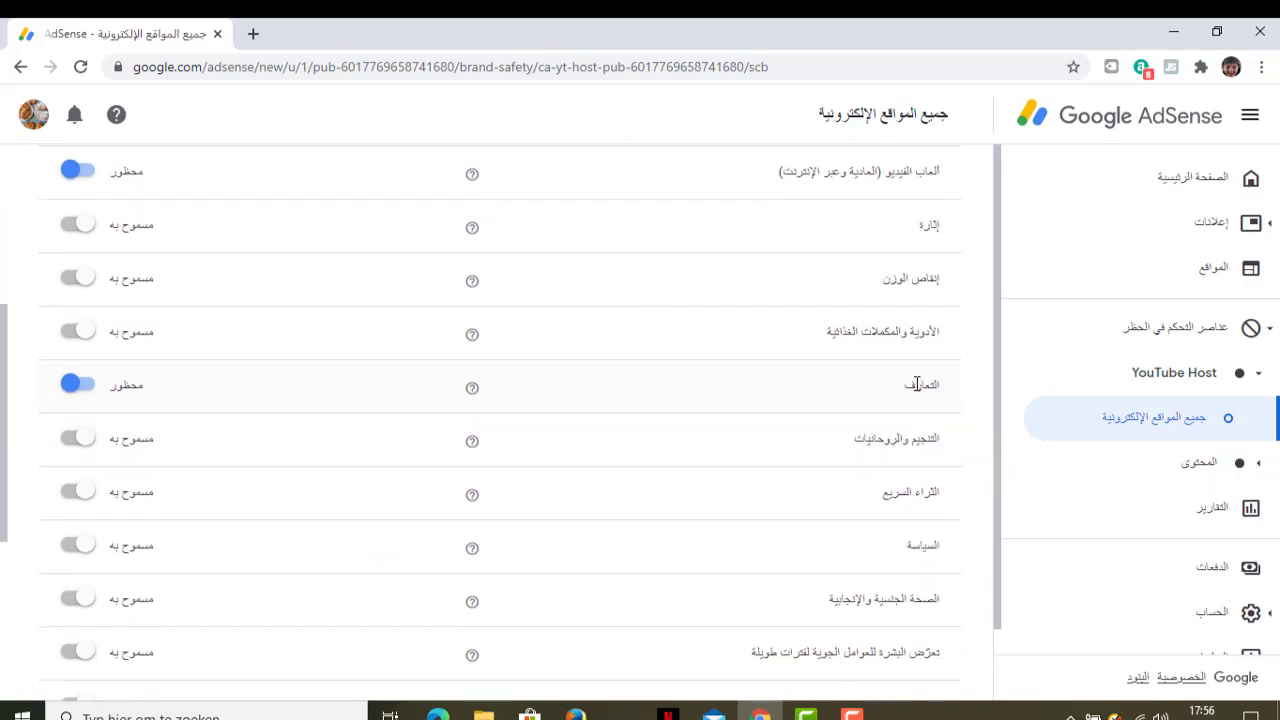
scroll(917, 408, down, 1)
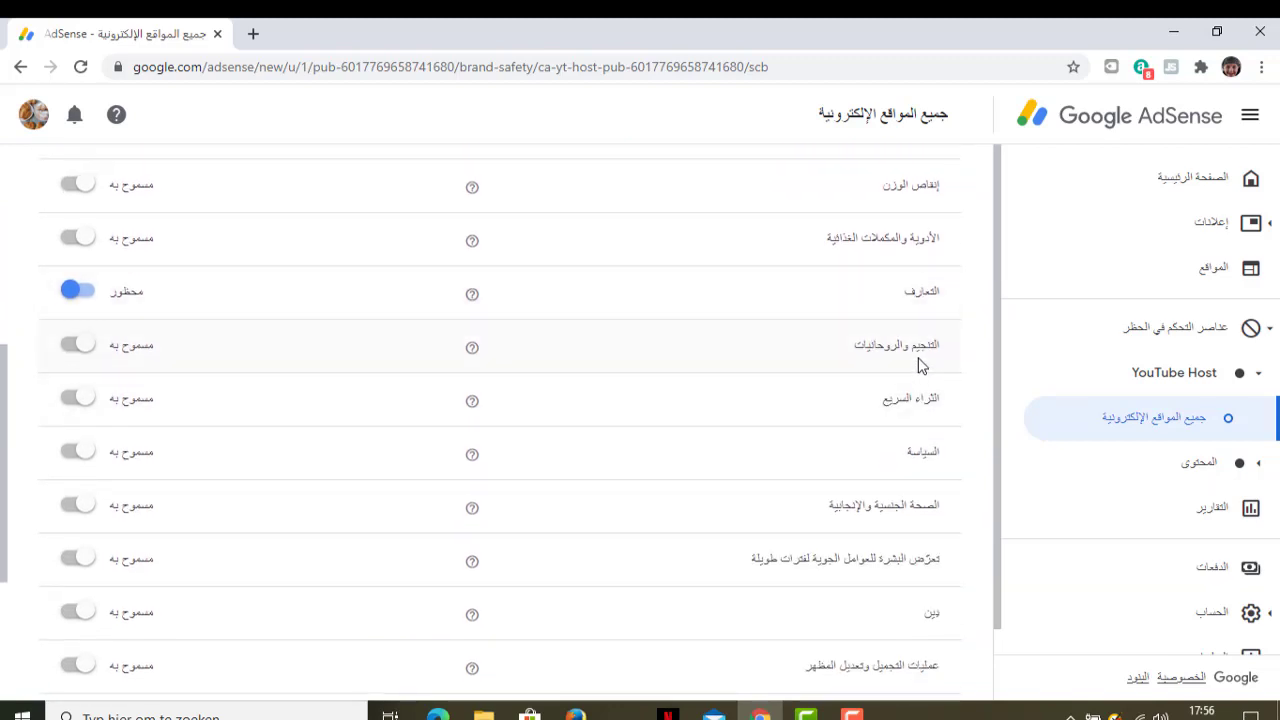
click(70, 346)
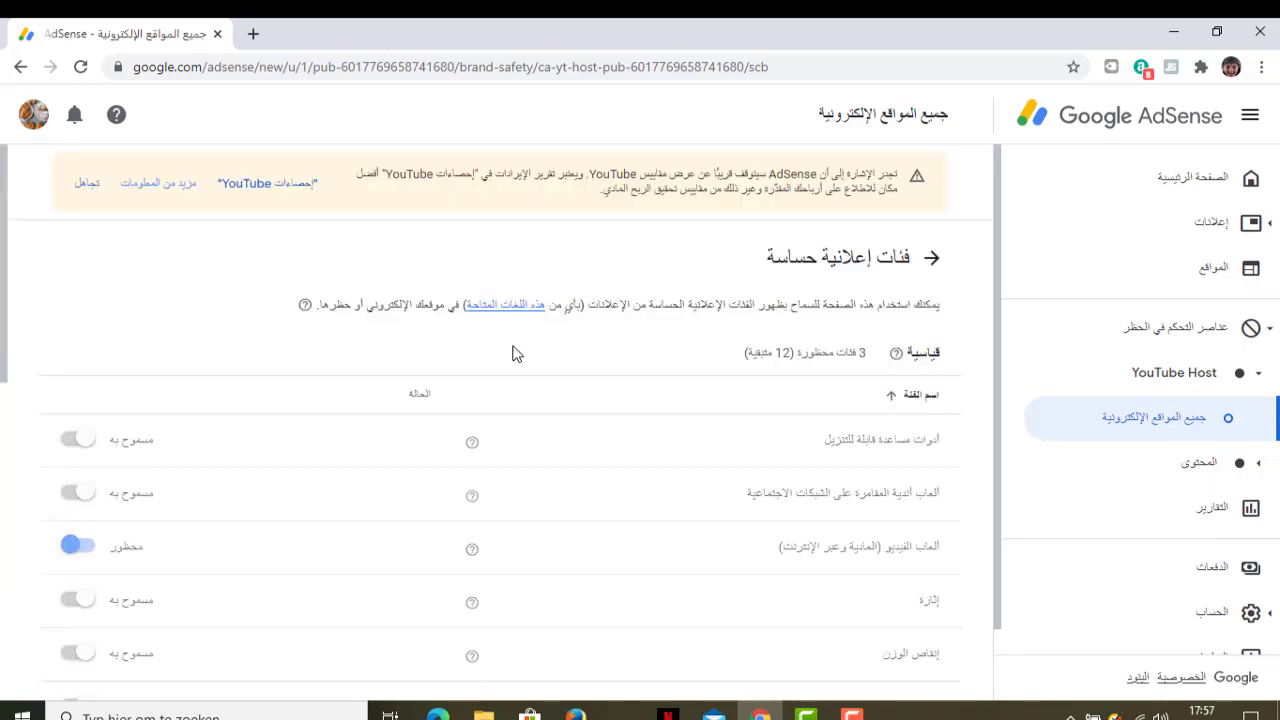
scroll(515, 357, down, 5)
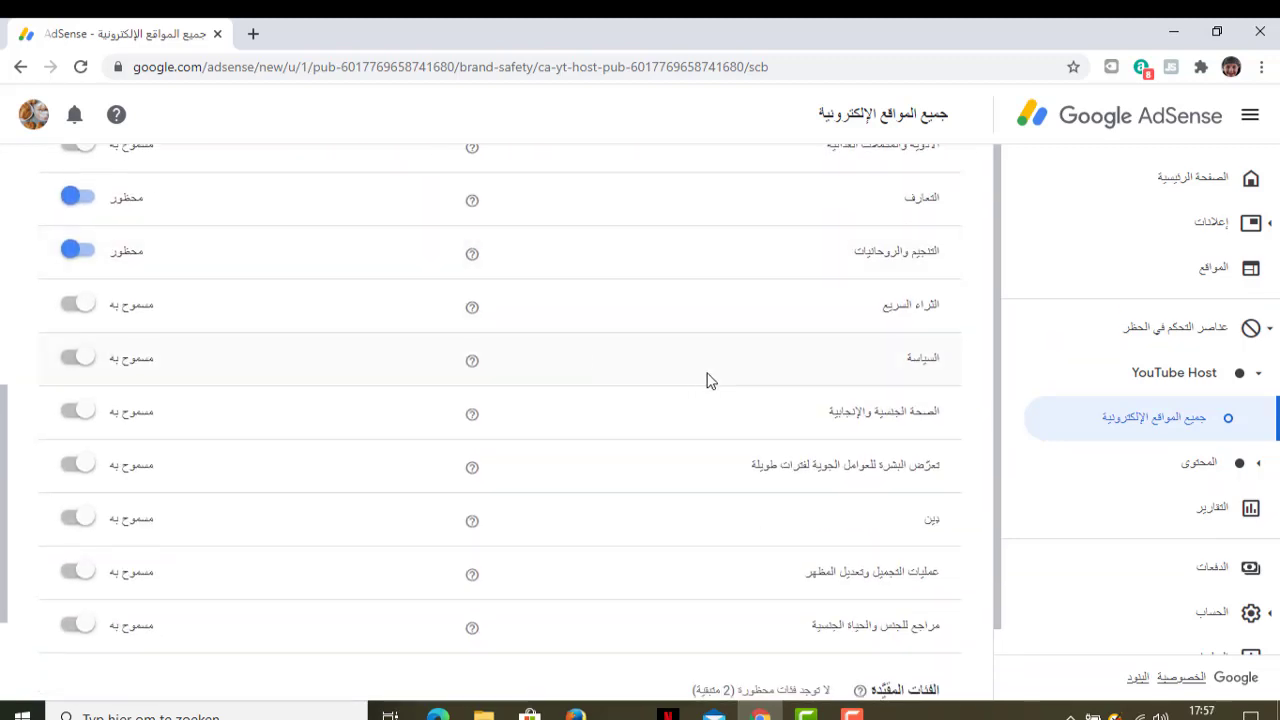
click(74, 308)
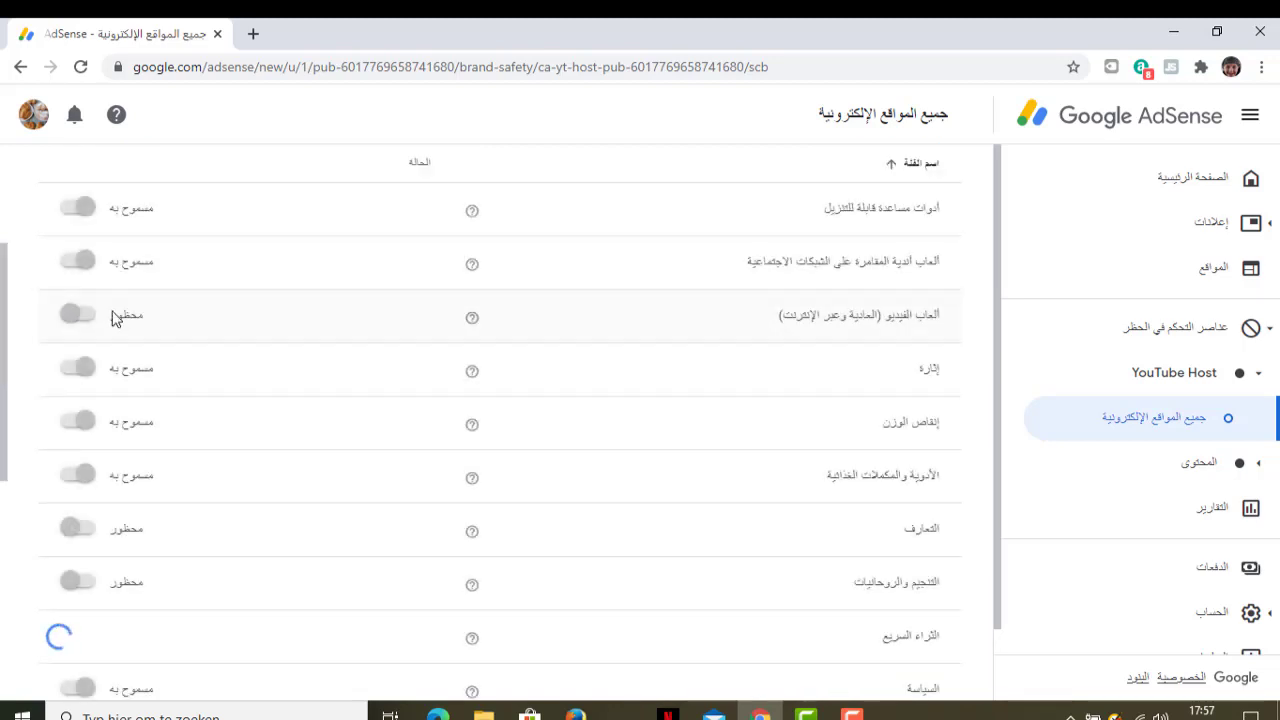
- Block the politics category (السياسة) and the references to sex and sexuality category (مراجع للجنس والحياة الجنسية)
scroll(432, 336, down, 3)
scroll(433, 340, down, 3)
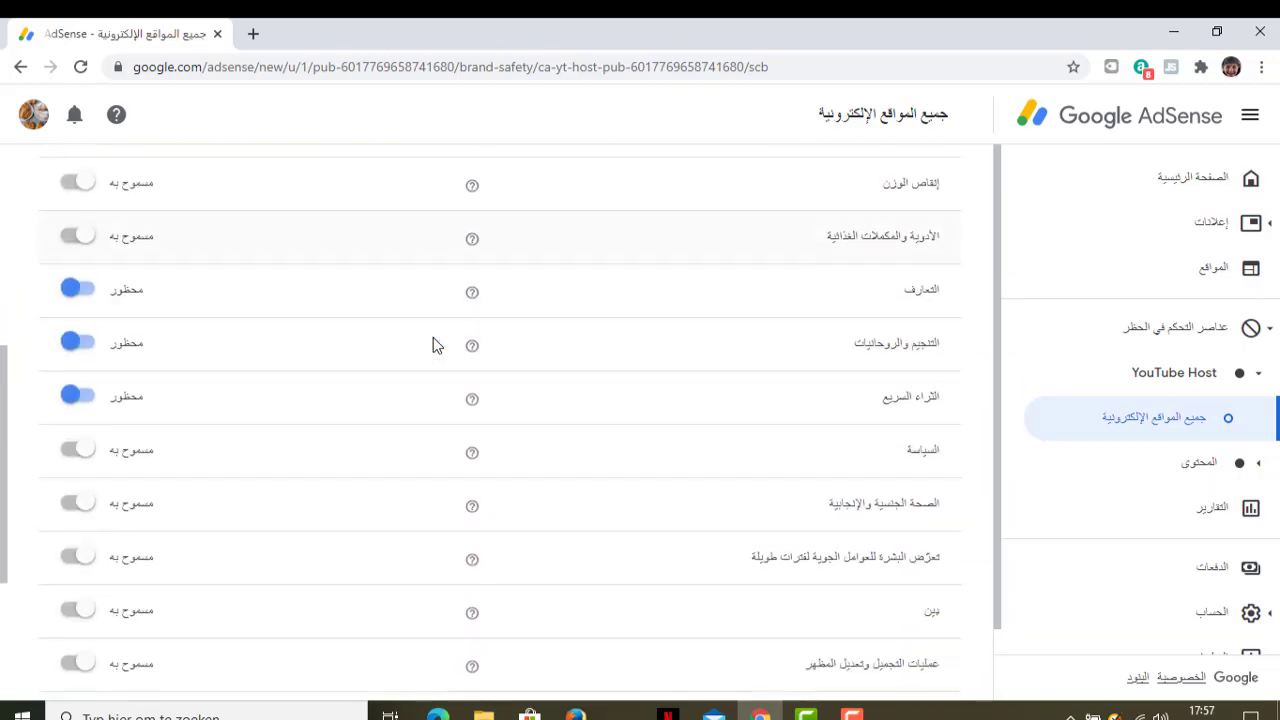
click(79, 359)
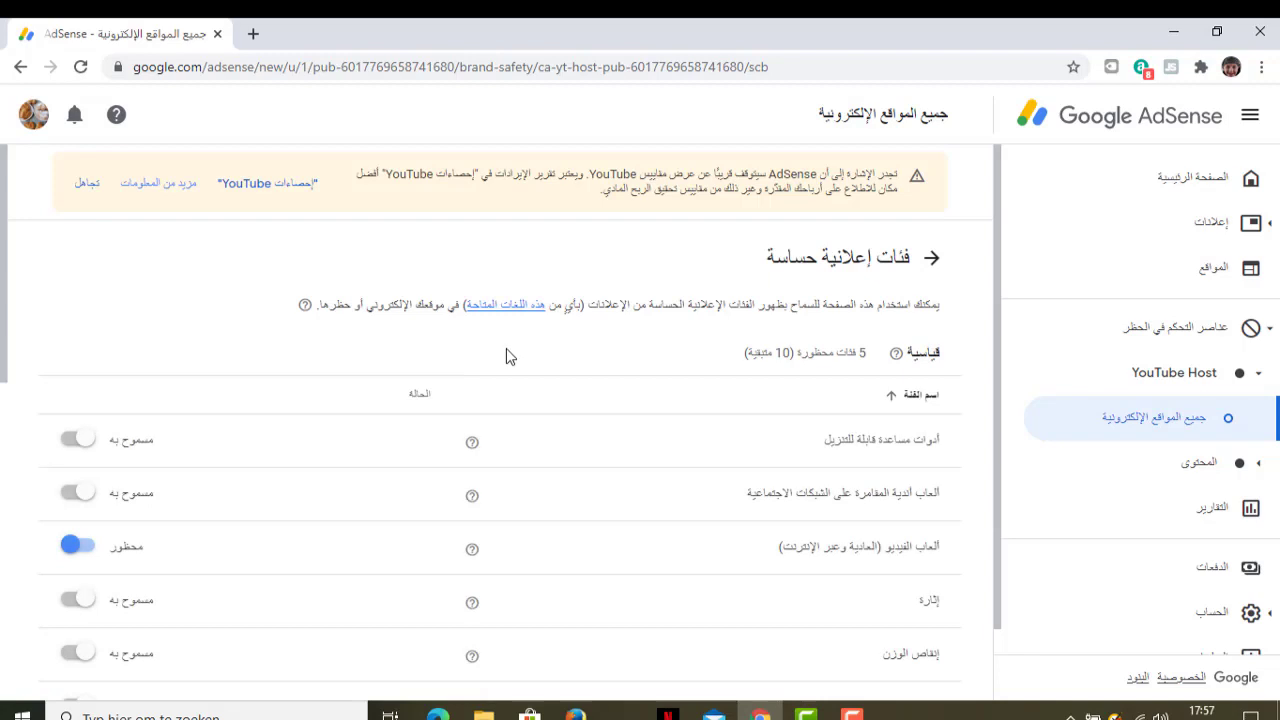
scroll(507, 350, down, 5)
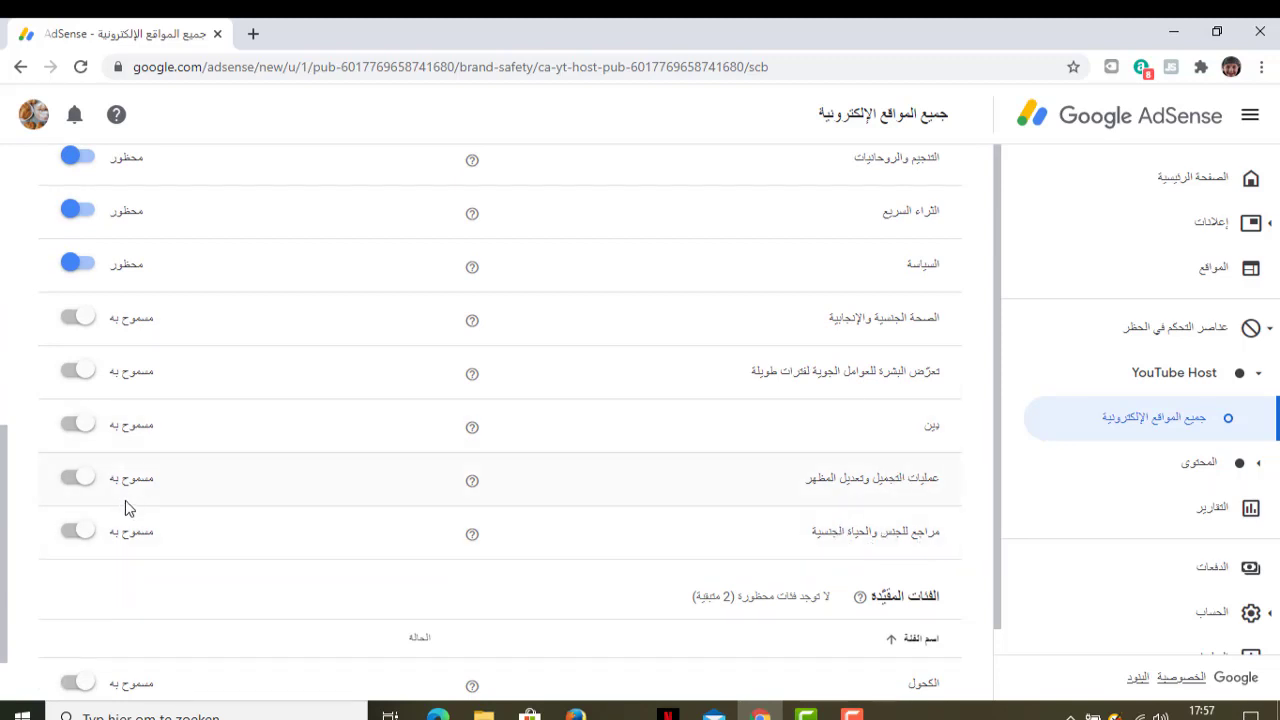
click(77, 530)
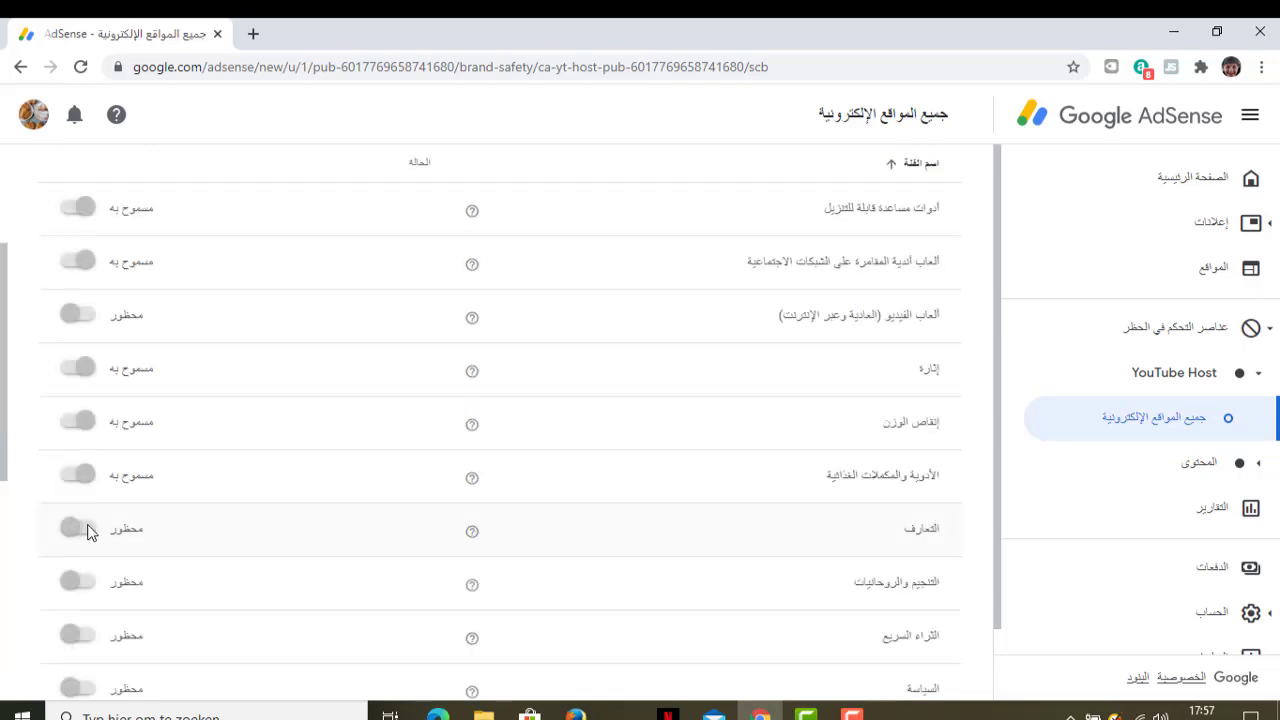
- Block both restricted categories: alcohol (الكحول) and gambling and betting 18+ (المقامرة والمراهنة)
scroll(414, 449, down, 5)
scroll(420, 455, down, 3)
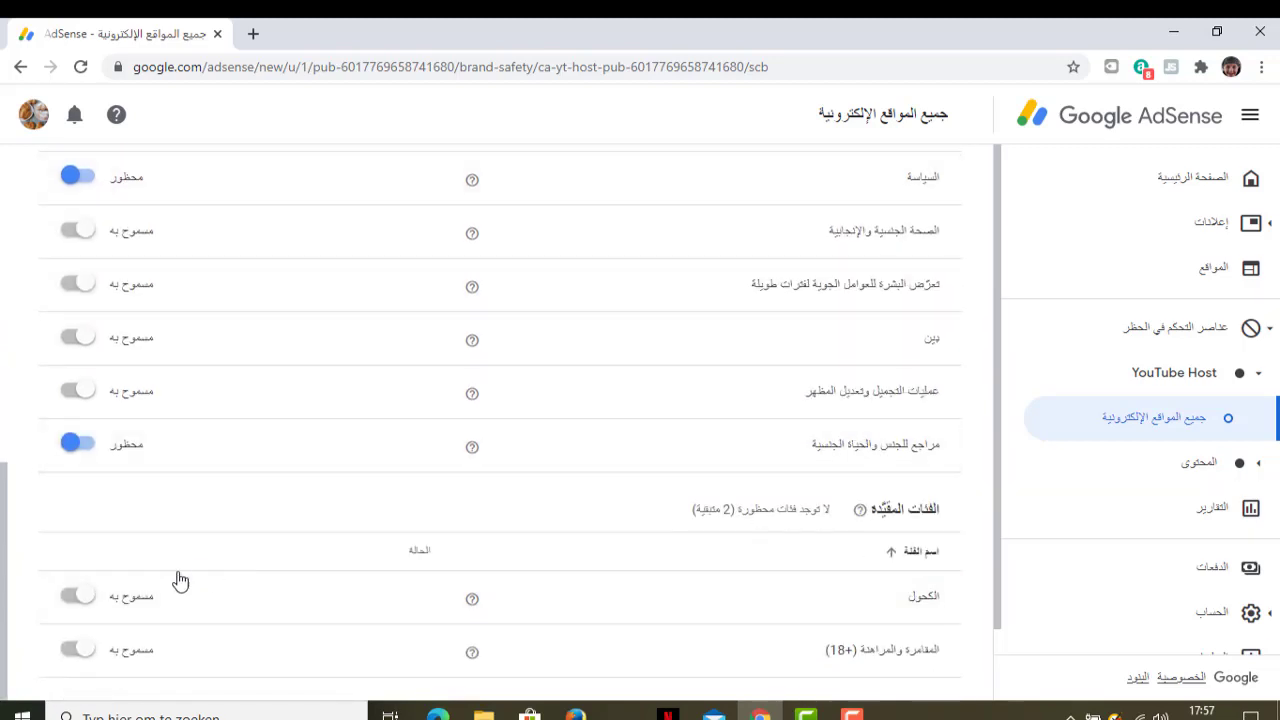
click(77, 597)
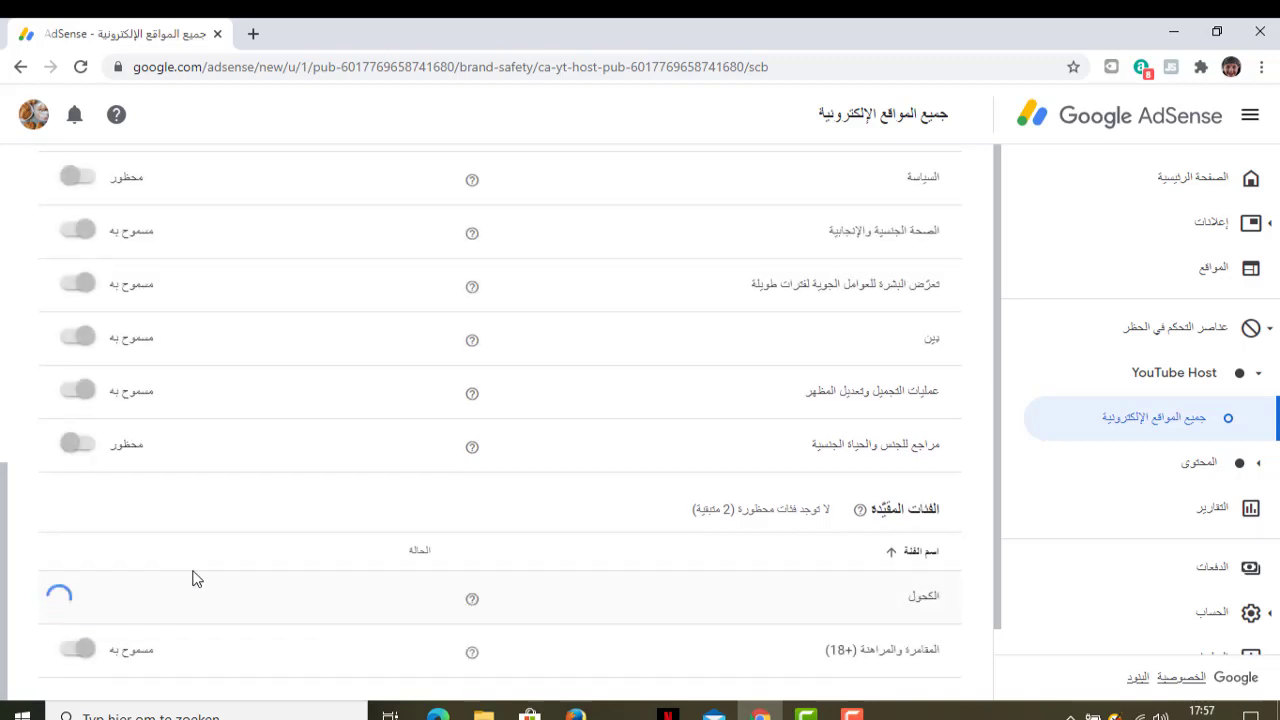
scroll(200, 571, down, 6)
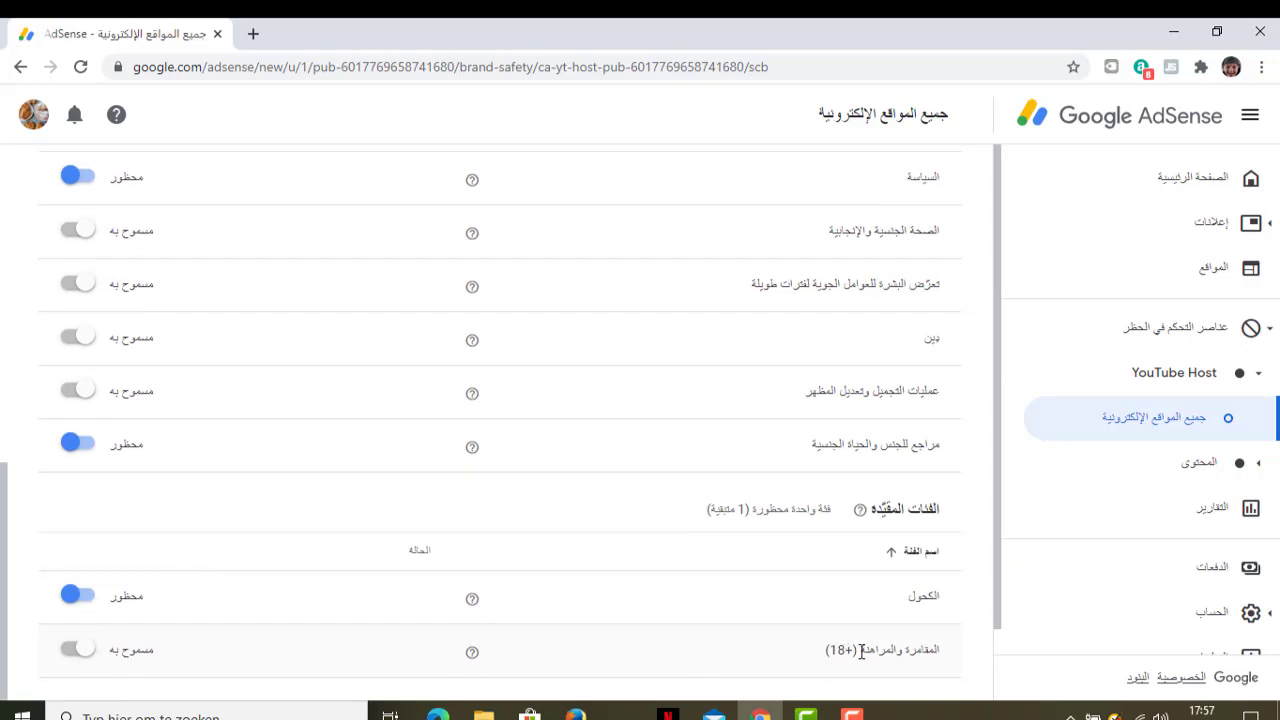
click(70, 648)
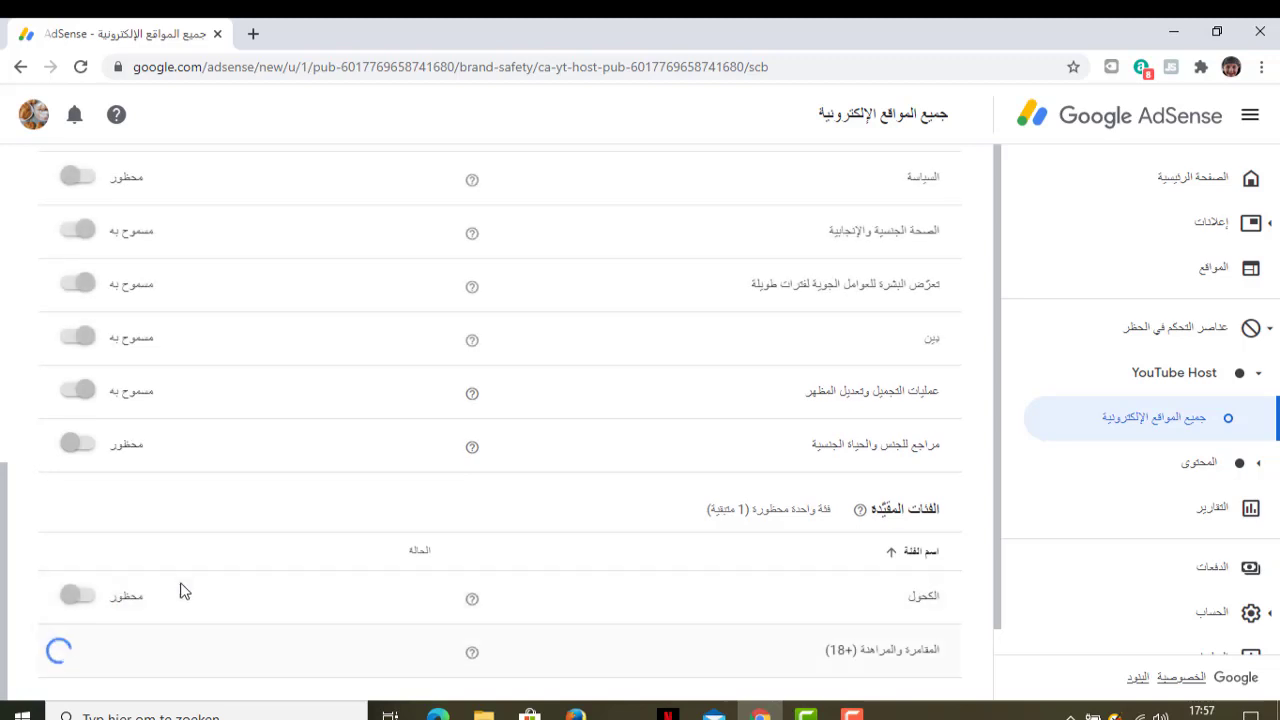
- Return from the sensitive categories to the blocking controls overview and open the general categories management (الفئات العامة)
scroll(267, 558, down, 6)
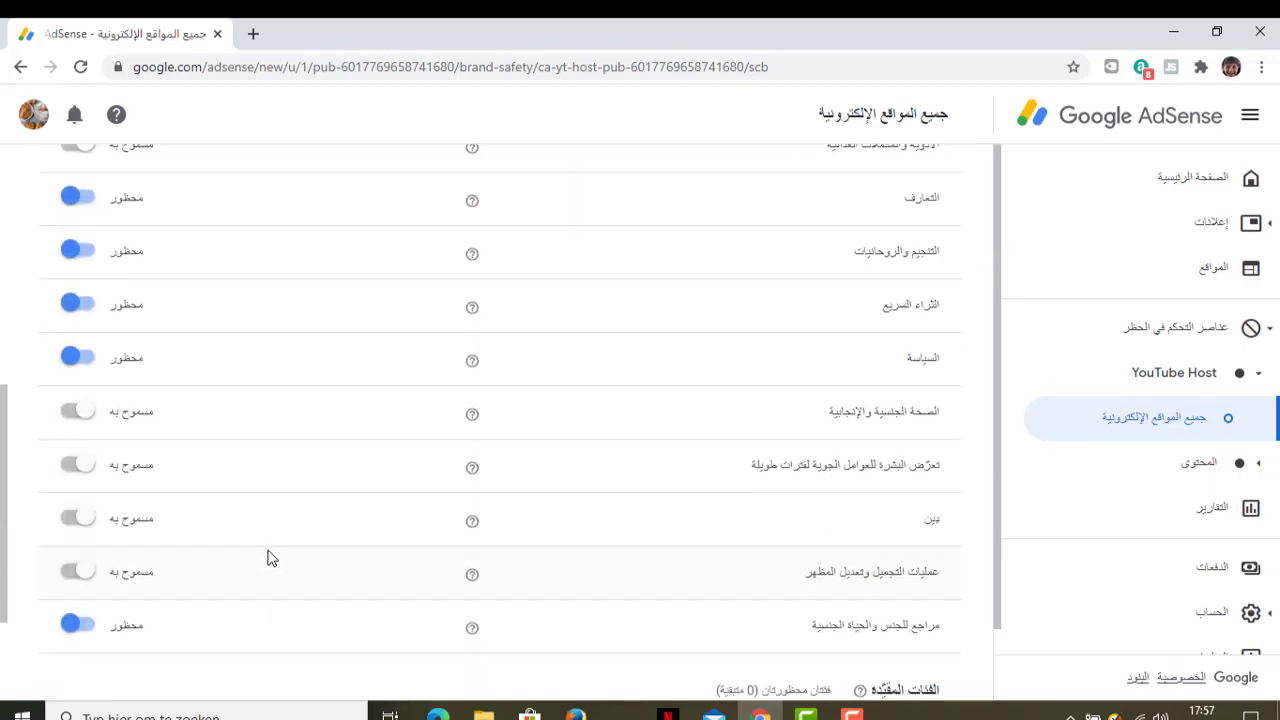
scroll(267, 558, up, 2)
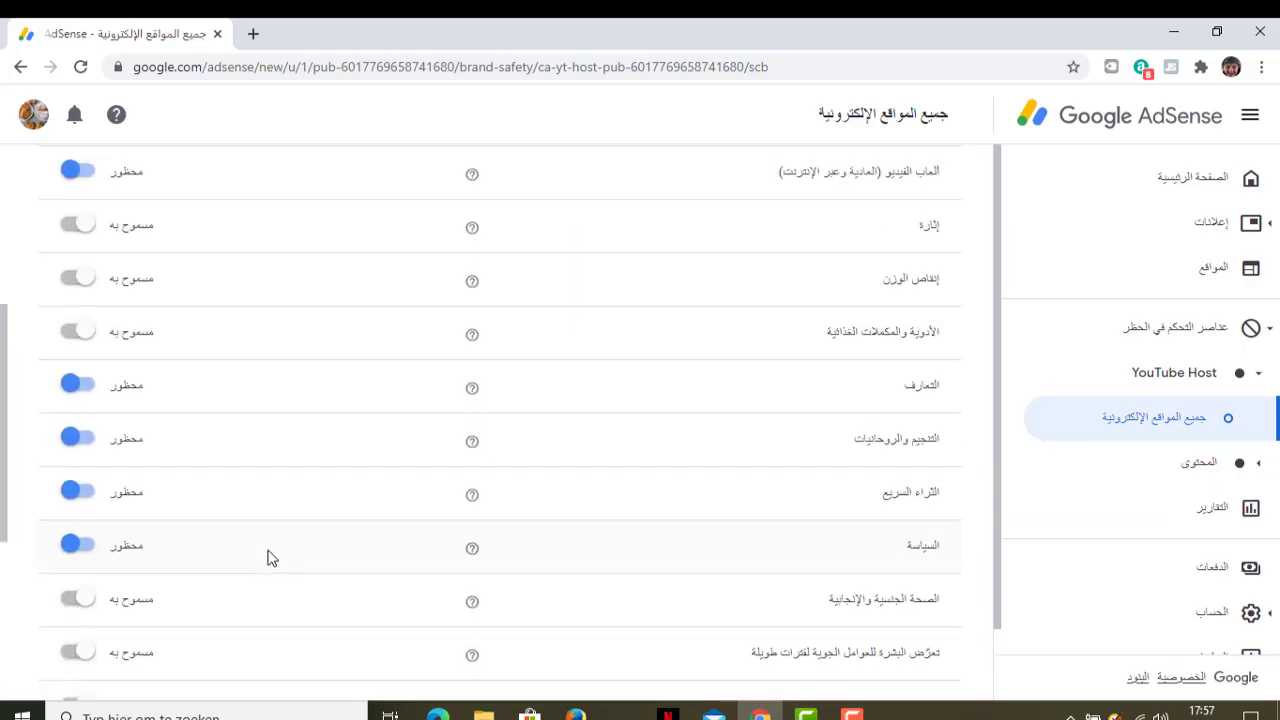
scroll(267, 558, down, 4)
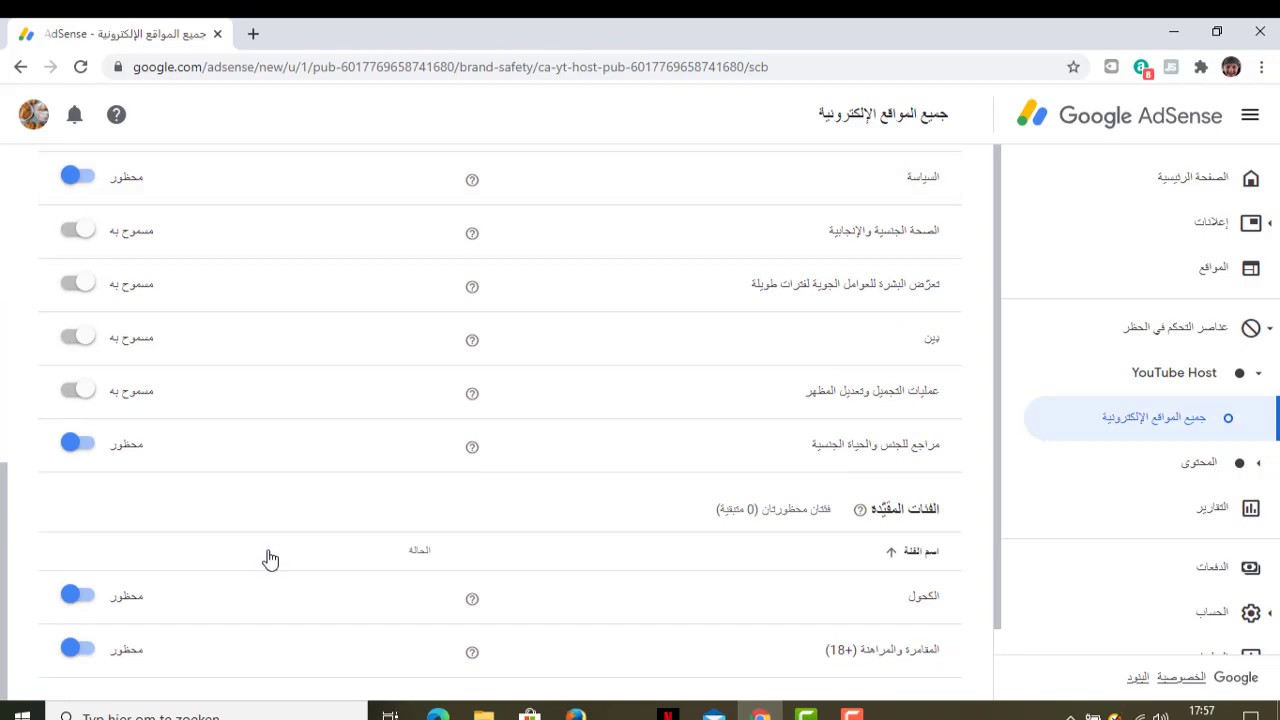
scroll(470, 430, up, 7)
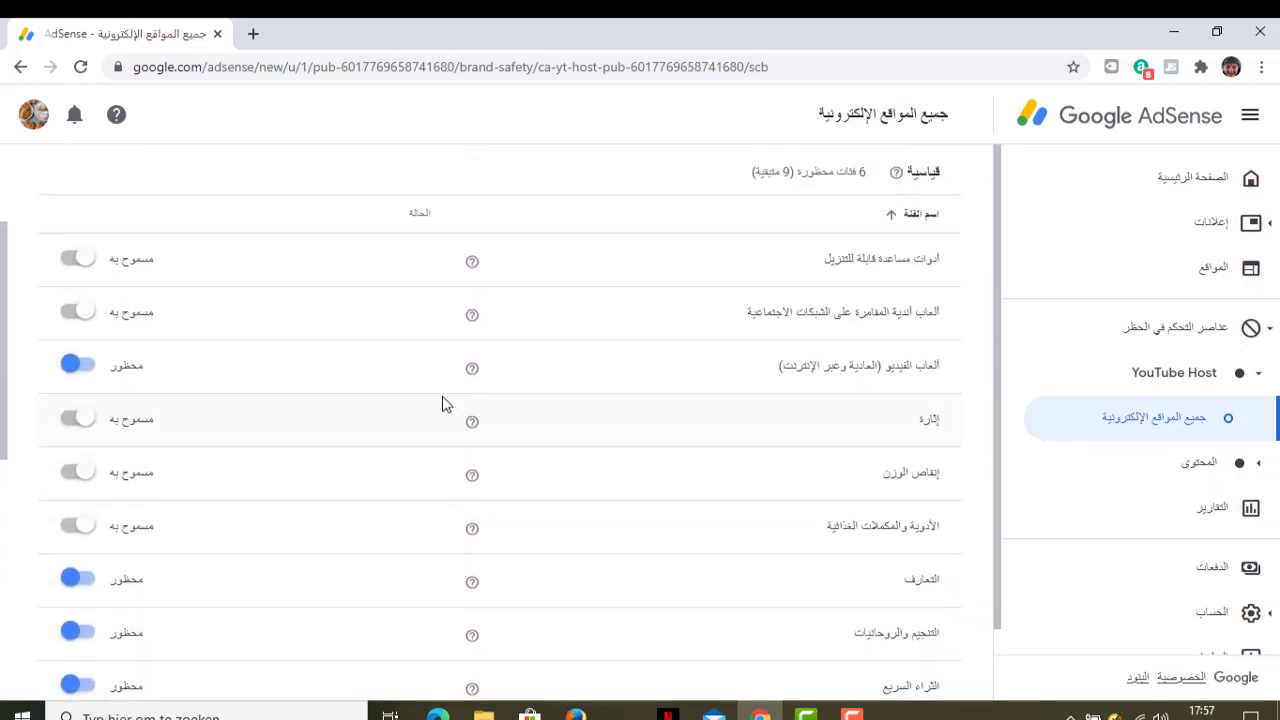
scroll(466, 391, up, 2)
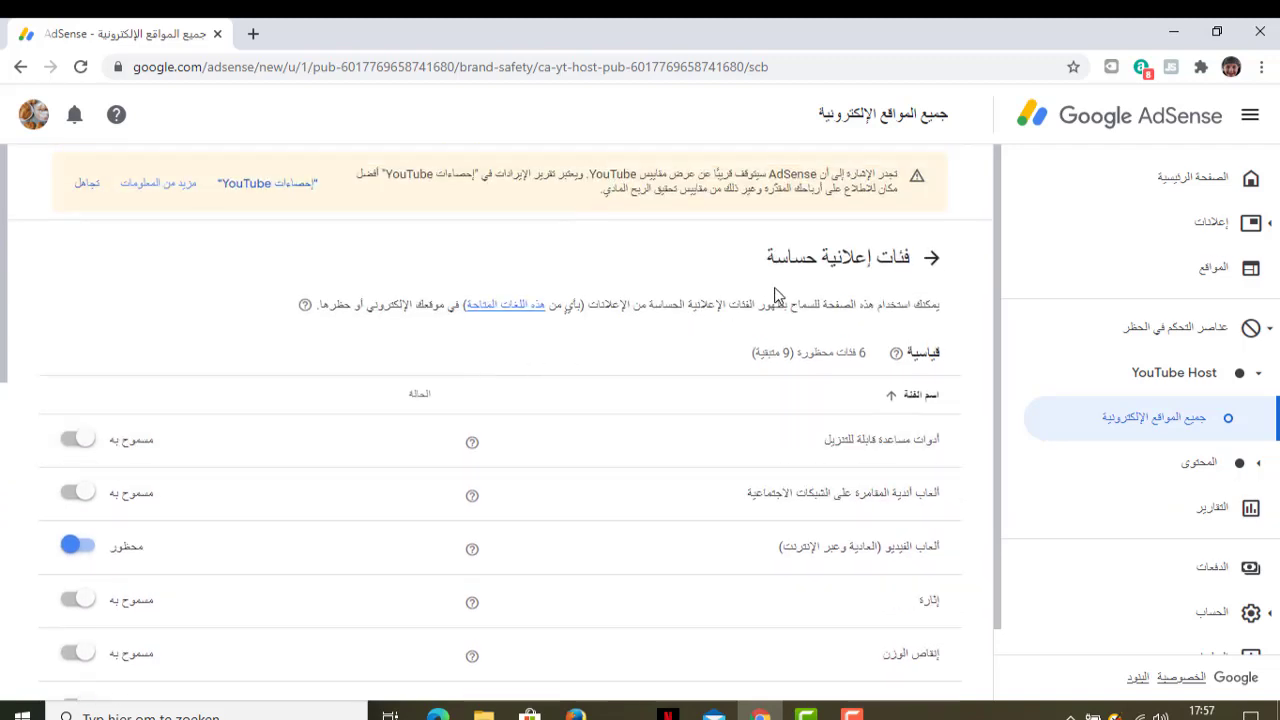
click(936, 260)
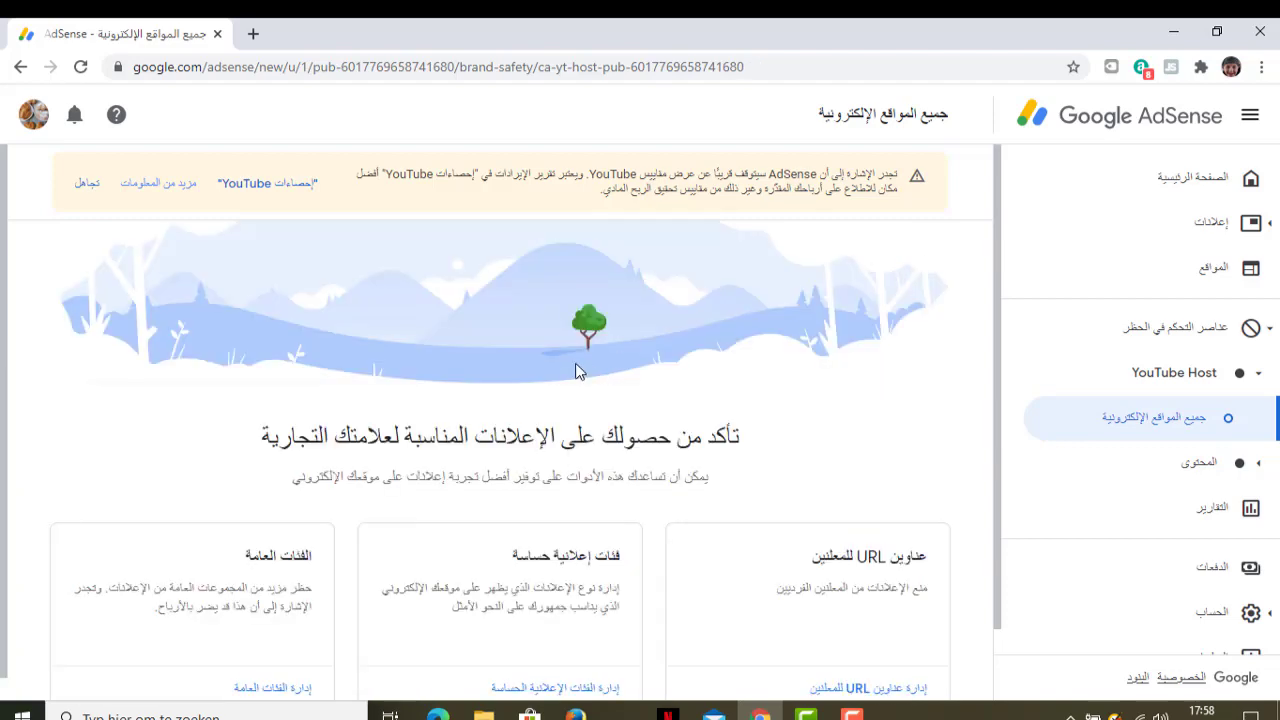
scroll(582, 368, down, 1)
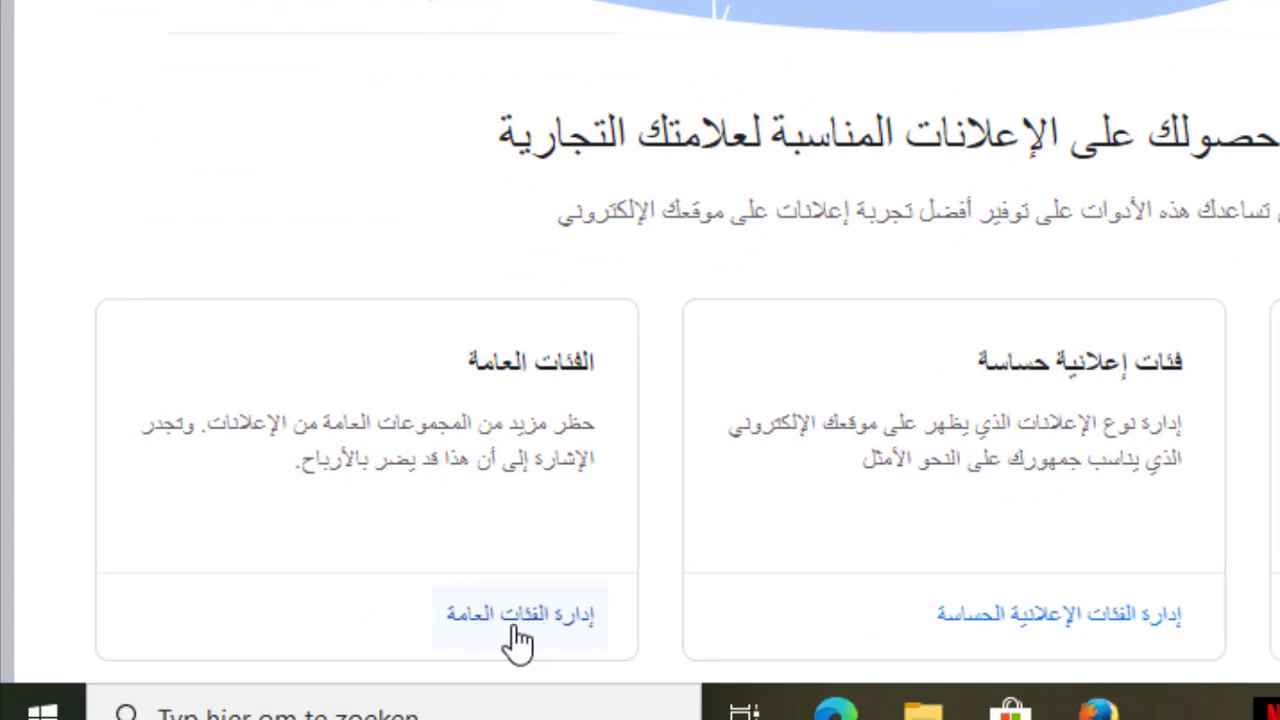
click(518, 642)
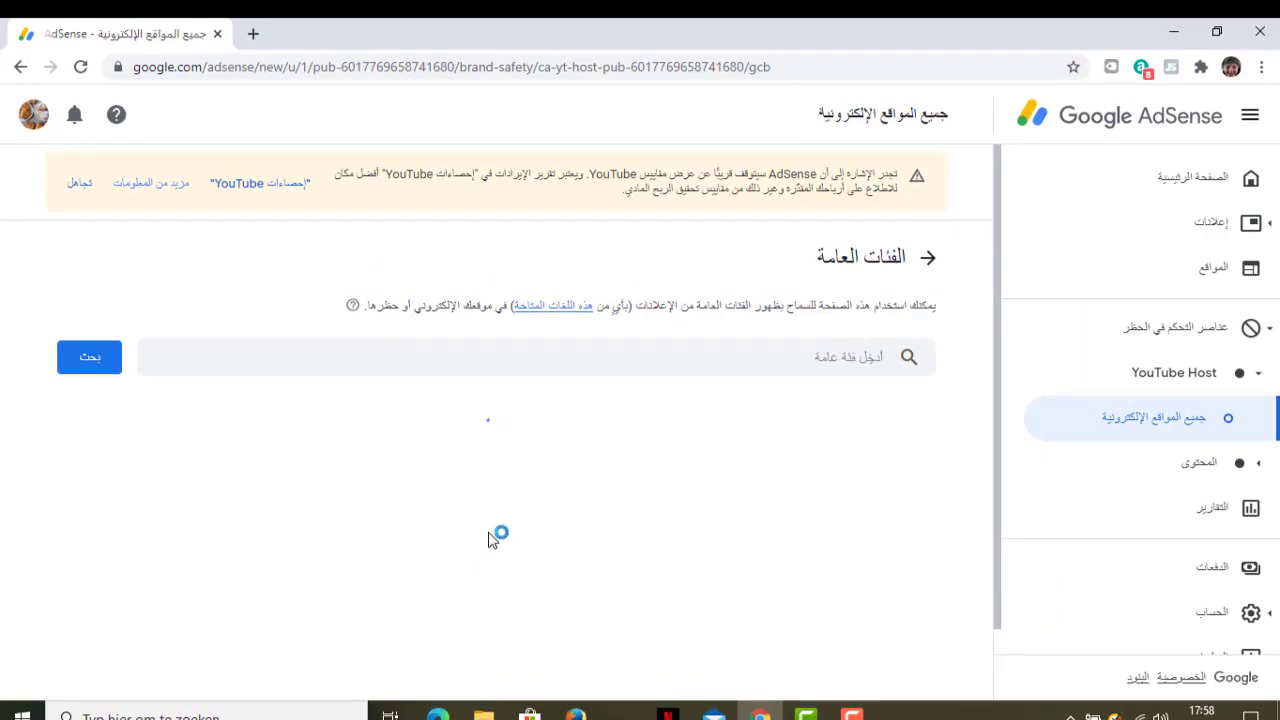
- View the subcategories of computers and consumer electronics (أجهزة كمبيوتر وأجهزة إلكترونية للمستهلك) and return to the blocking controls overview
scroll(520, 545, down, 2)
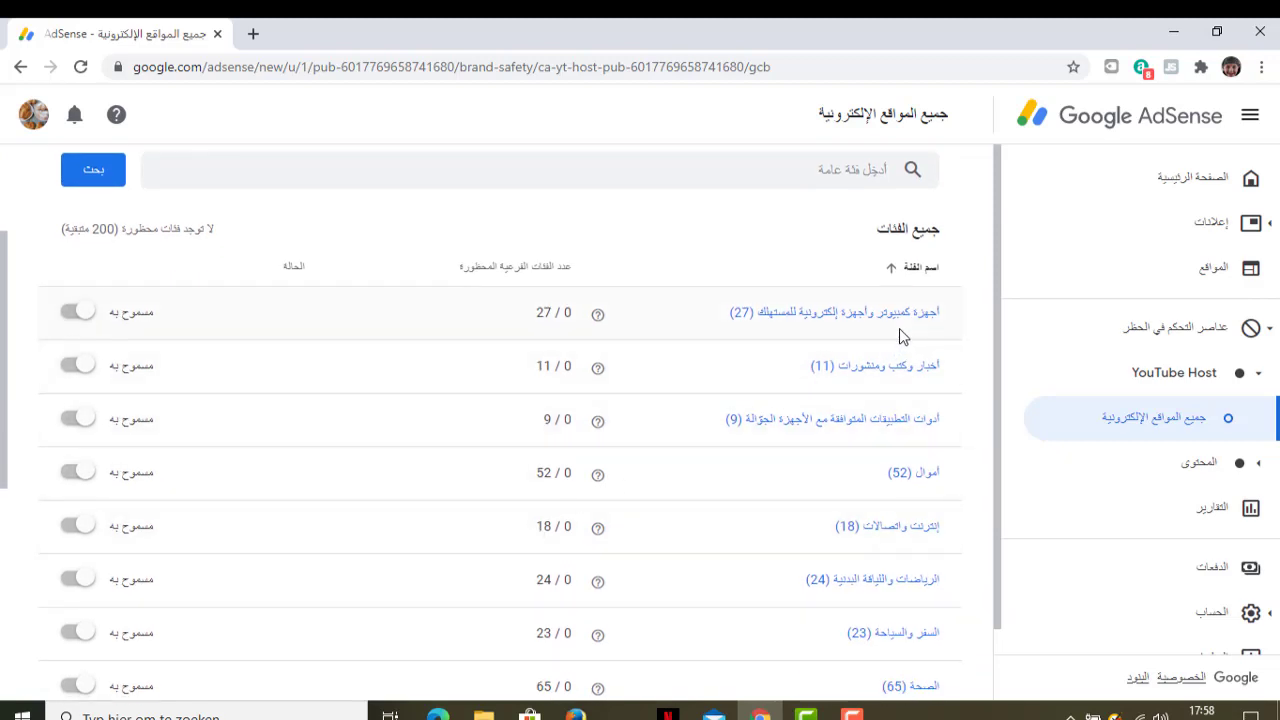
click(798, 313)
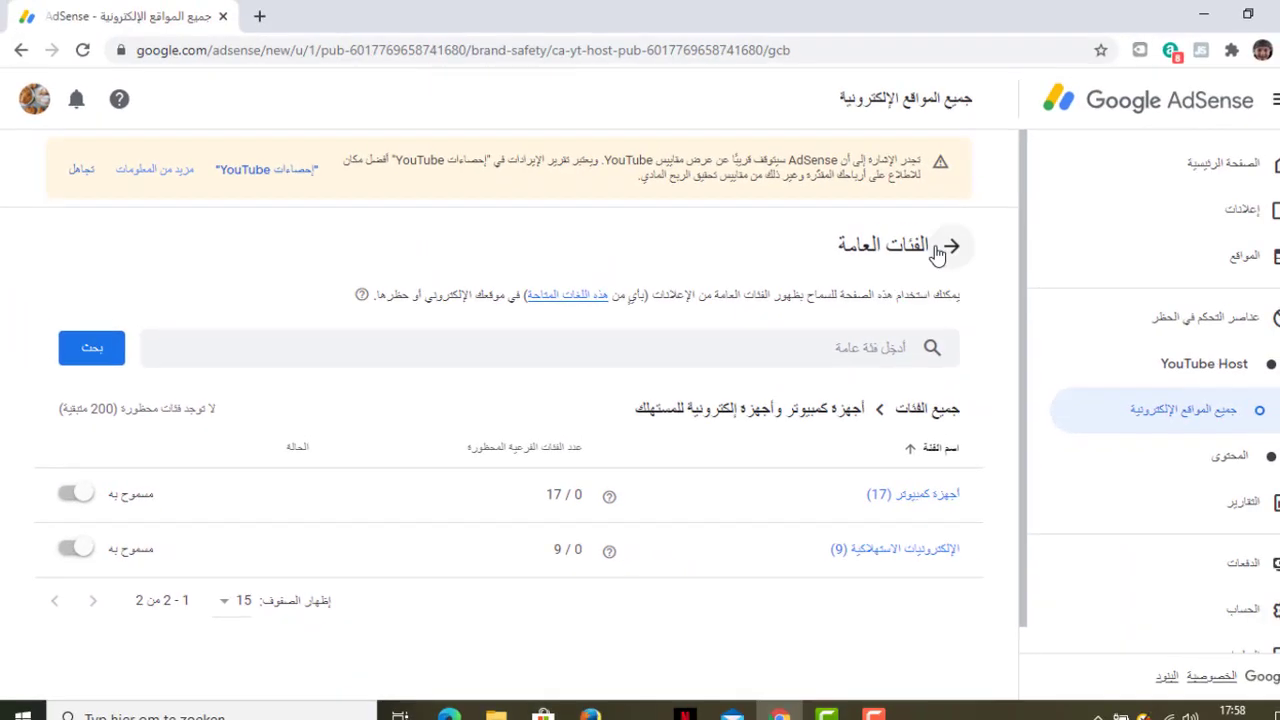
click(950, 250)
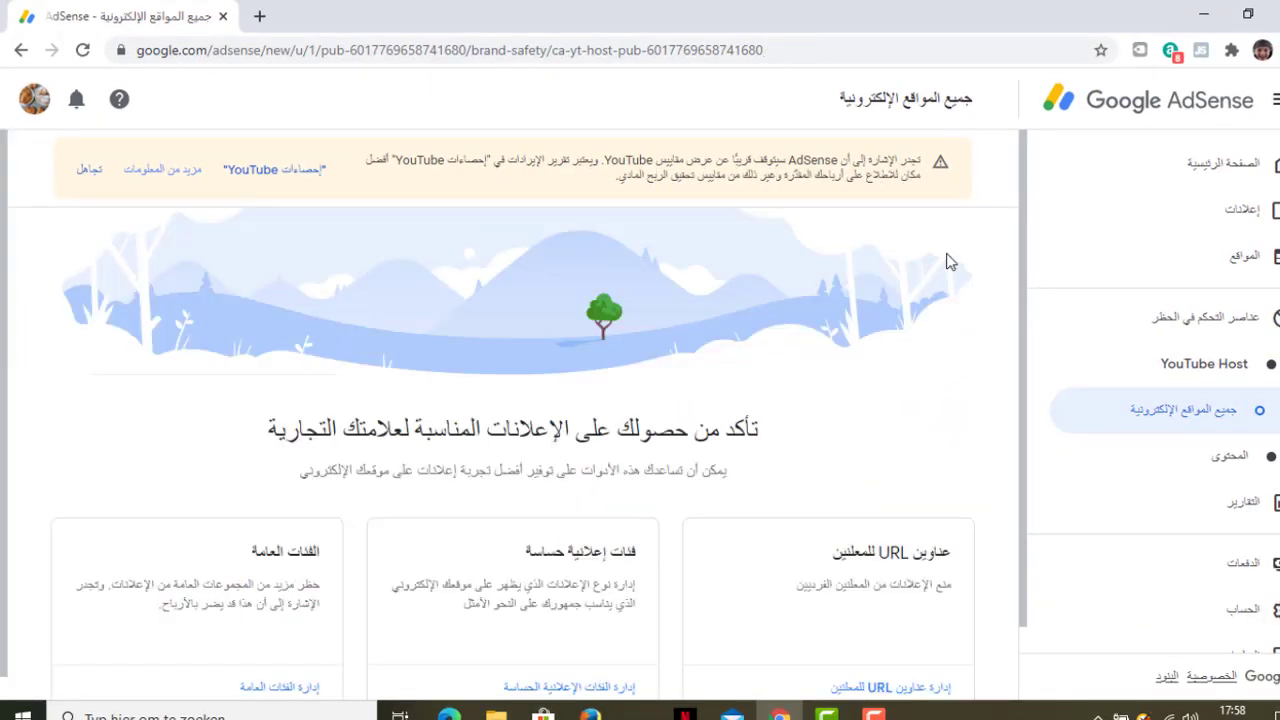
- Open the general categories management (إدارة الفئات العامة) and go back up to the list of all categories (جميع الفئات)
scroll(570, 335, down, 1)
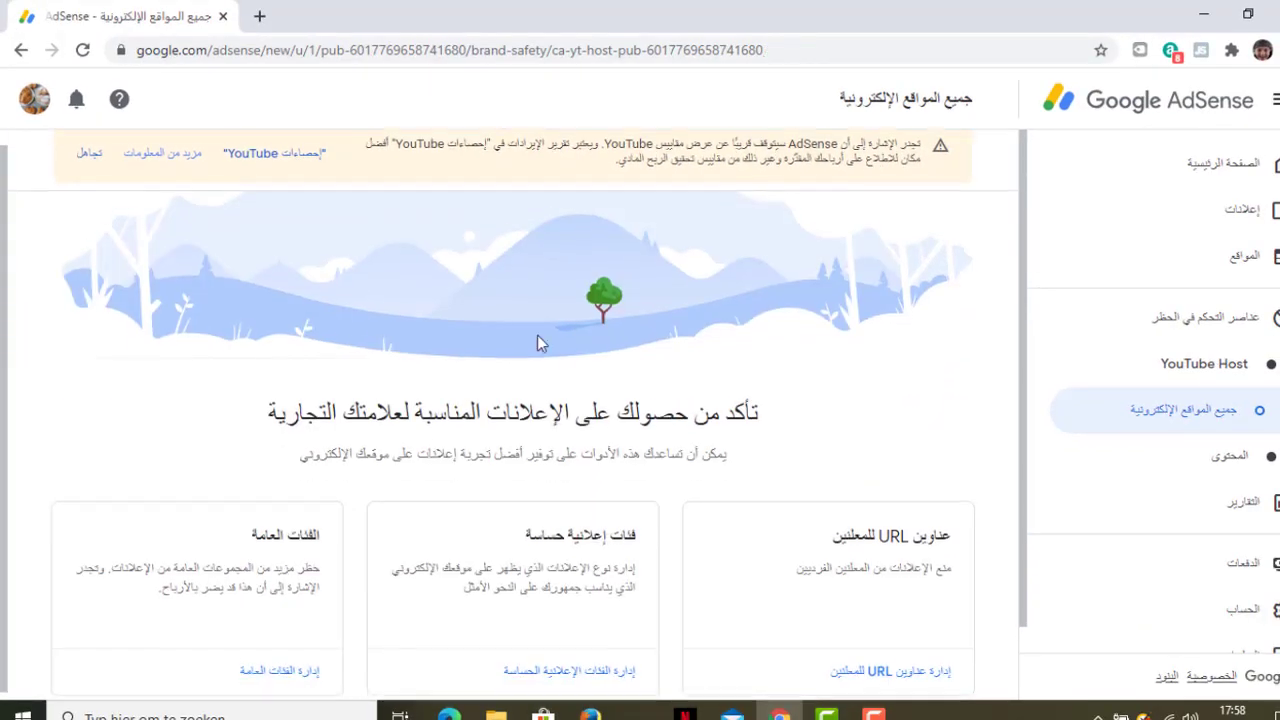
click(285, 664)
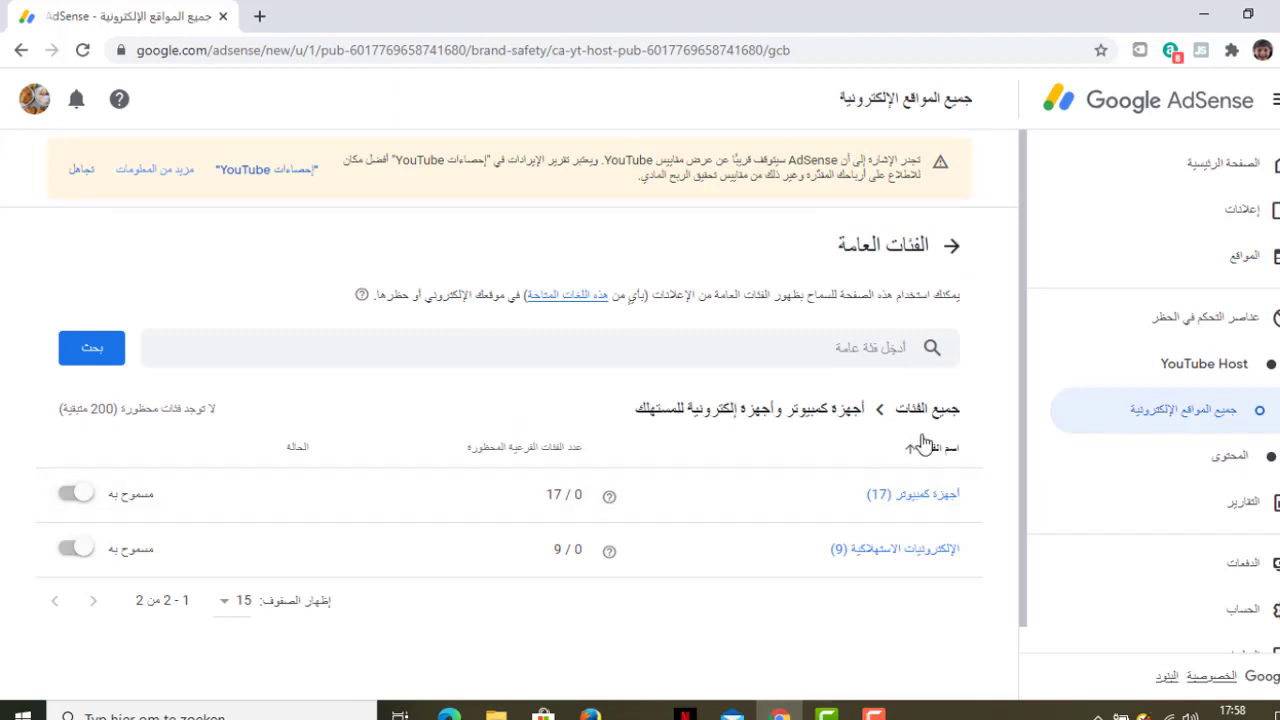
click(935, 410)
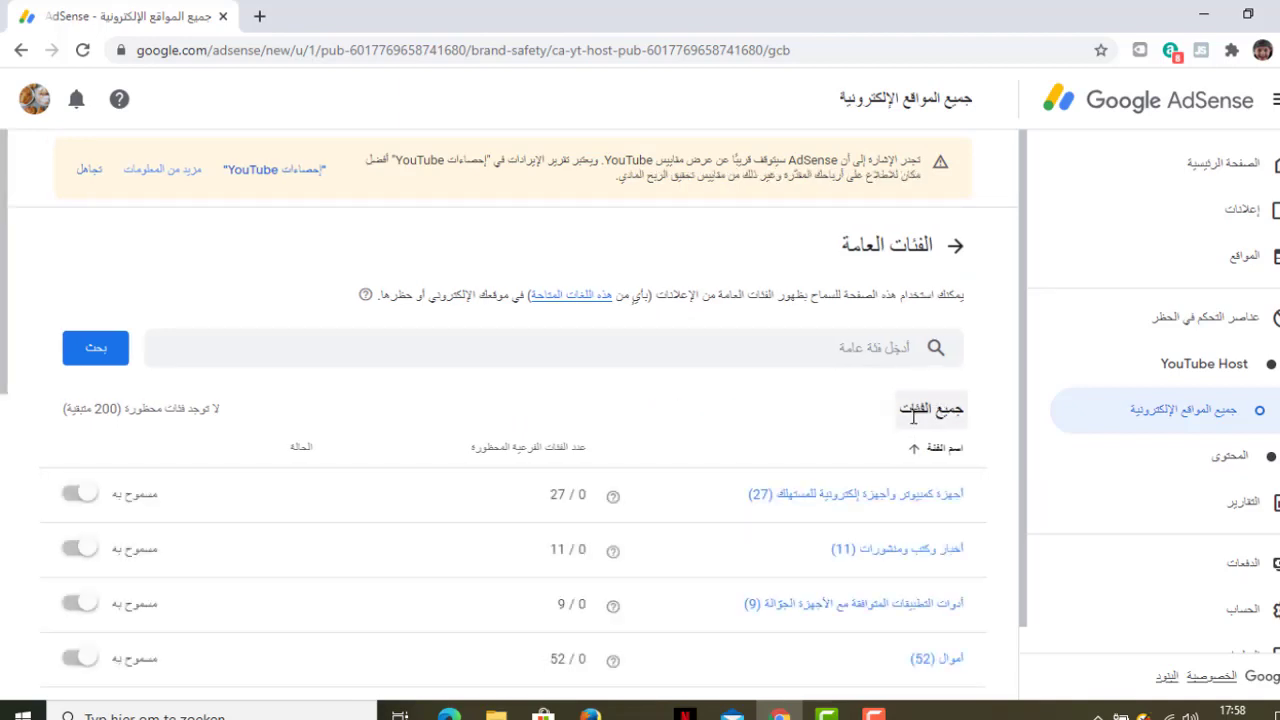
- Open the family and community category (العائلة والمجتمع) and its faith and beliefs subcategory (الإيمان والمعتقدات)
scroll(840, 425, down, 1)
scroll(840, 427, down, 4)
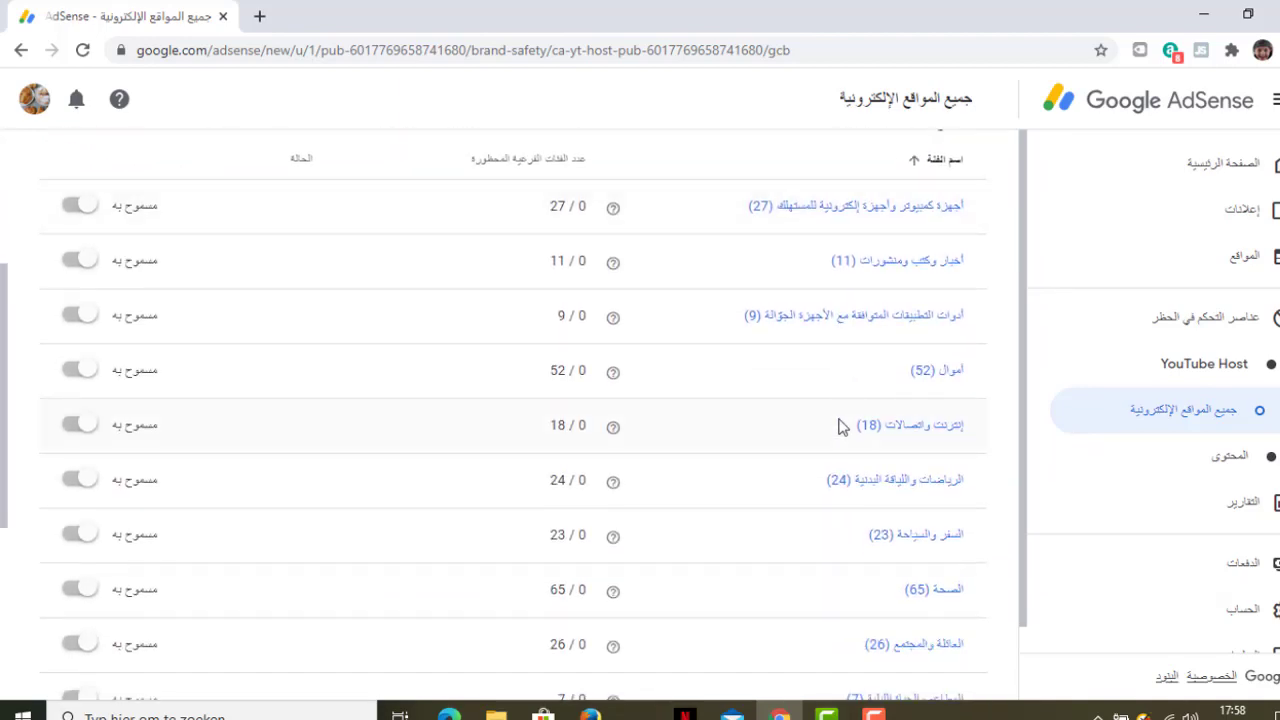
scroll(842, 424, down, 1)
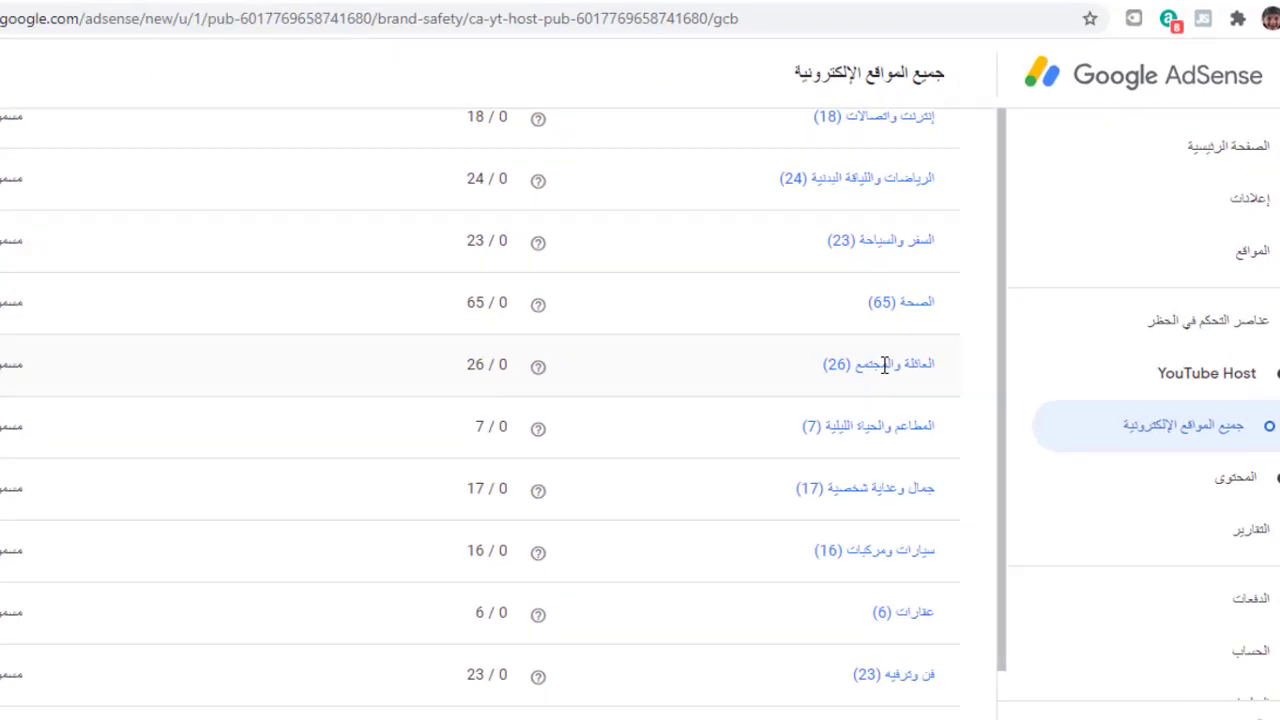
click(884, 365)
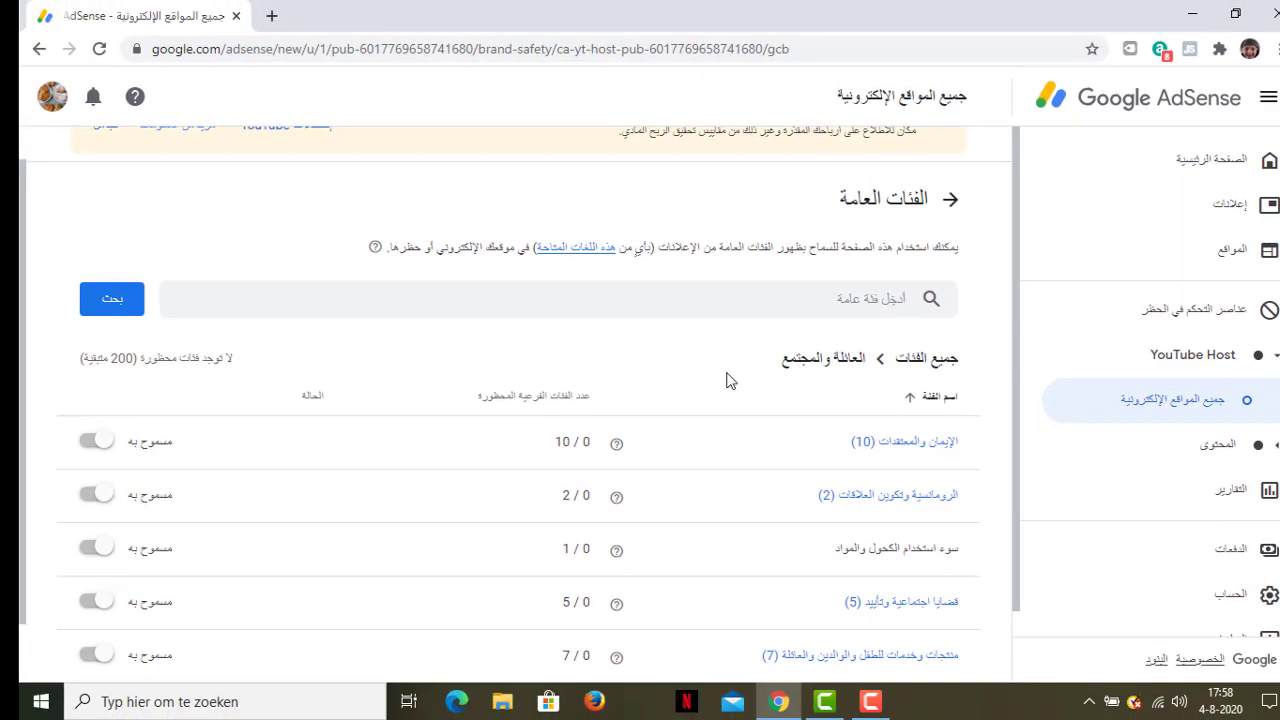
scroll(727, 380, down, 1)
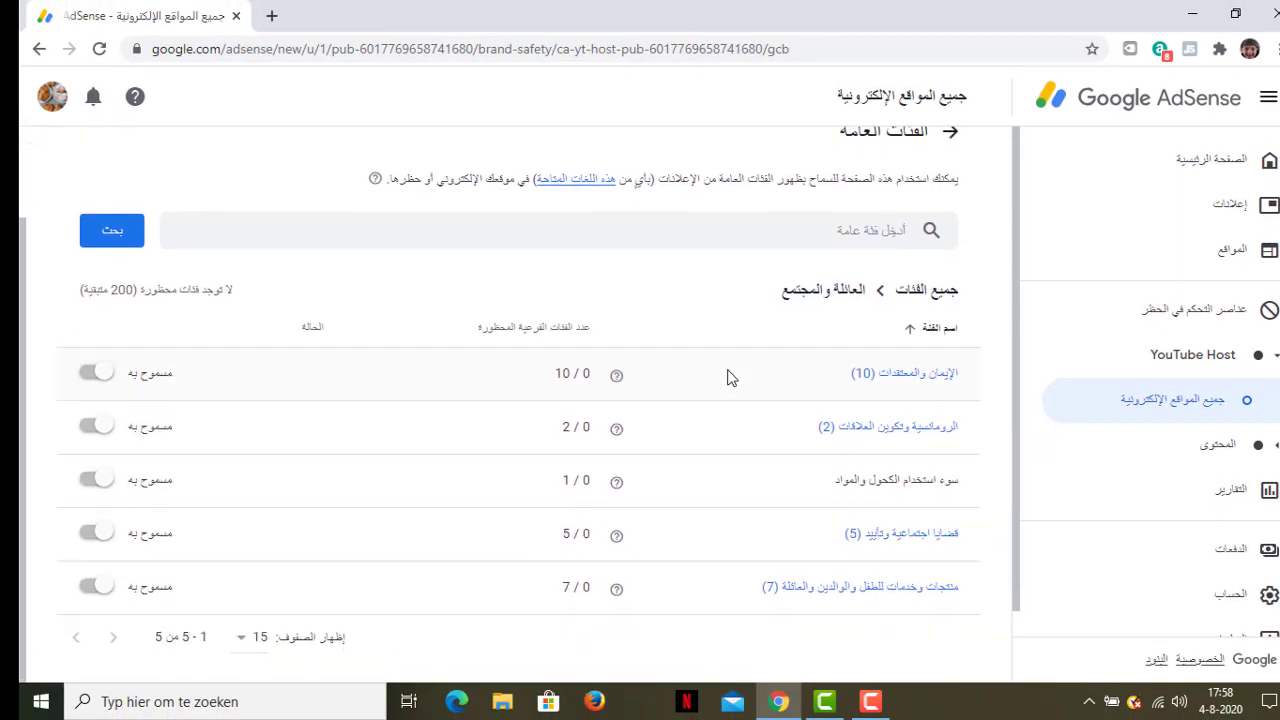
click(910, 374)
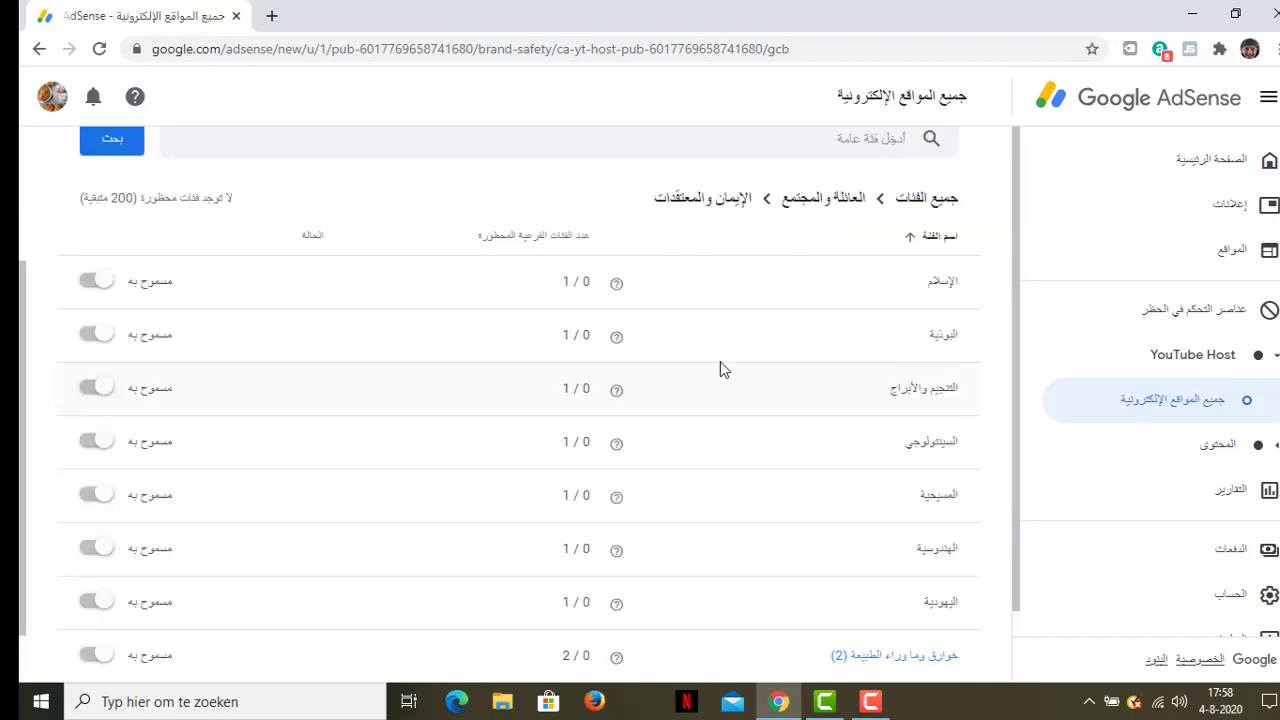
- Block the subcategories for the paranormal (خوارق وما وراء الطبيعة), Judaism (اليهودية), Hinduism (الهندوسية) and Christianity (المسيحية)
scroll(720, 361, down, 1)
click(103, 589)
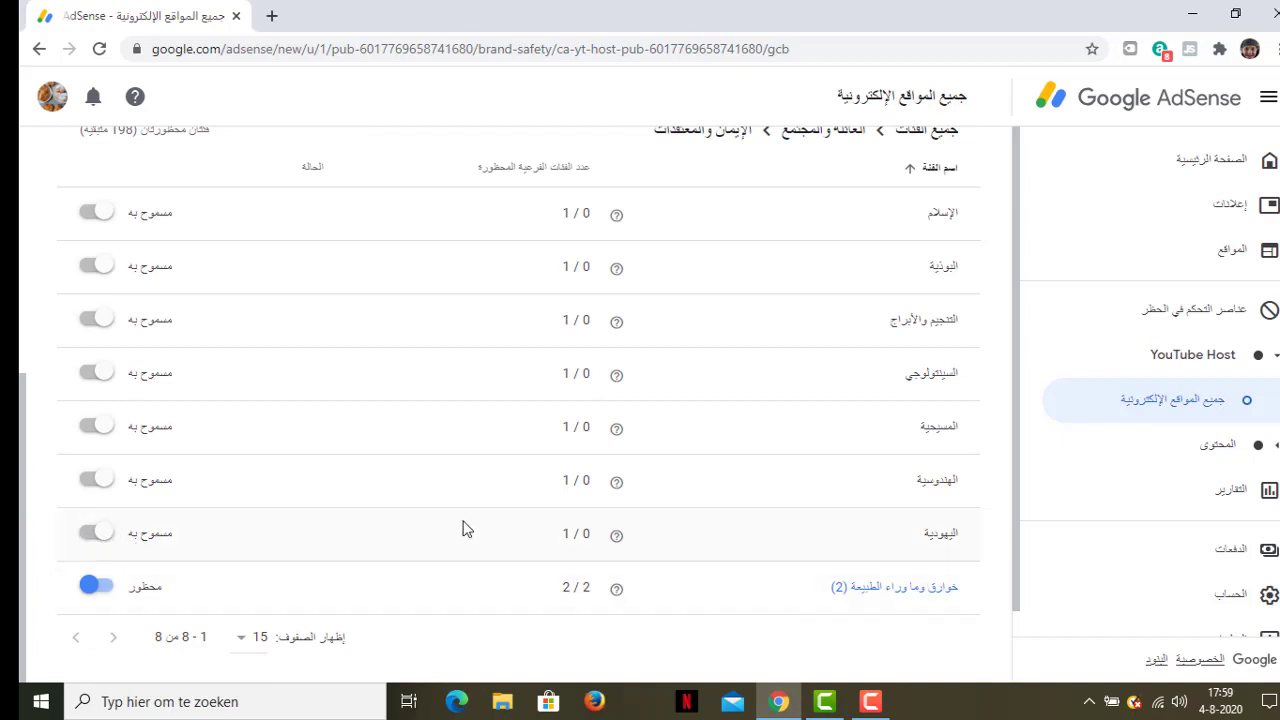
click(97, 533)
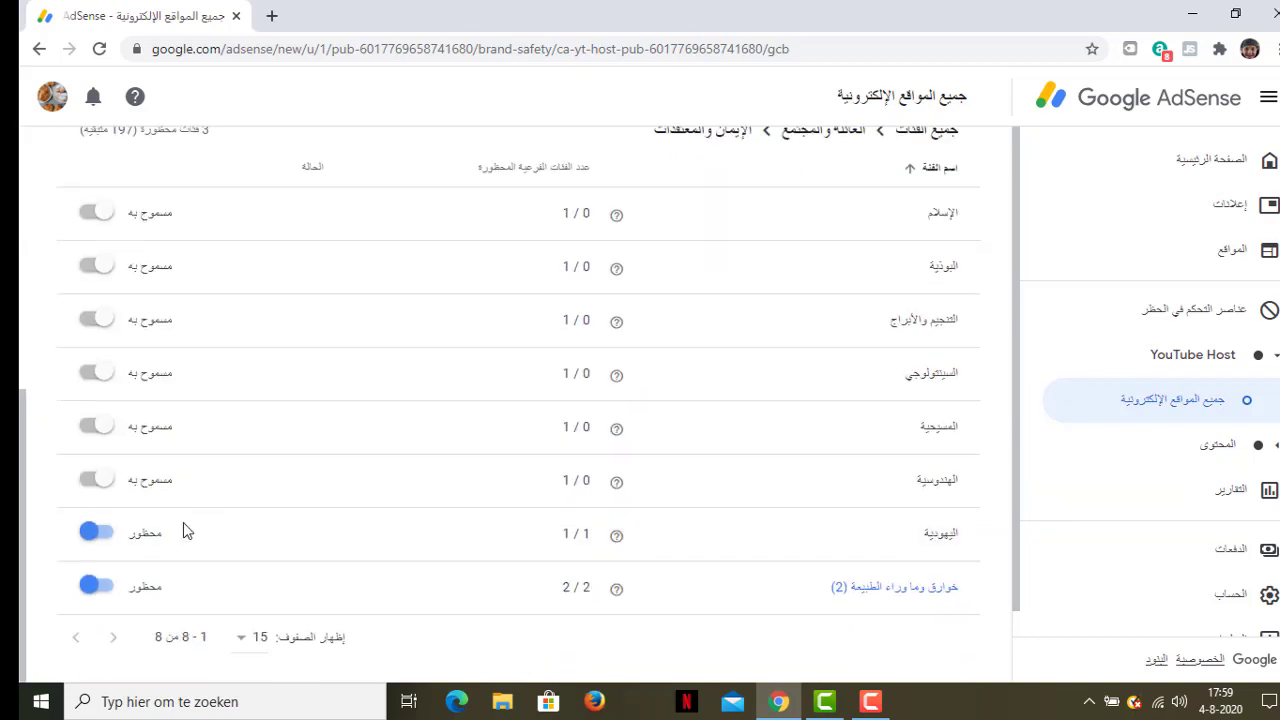
click(97, 480)
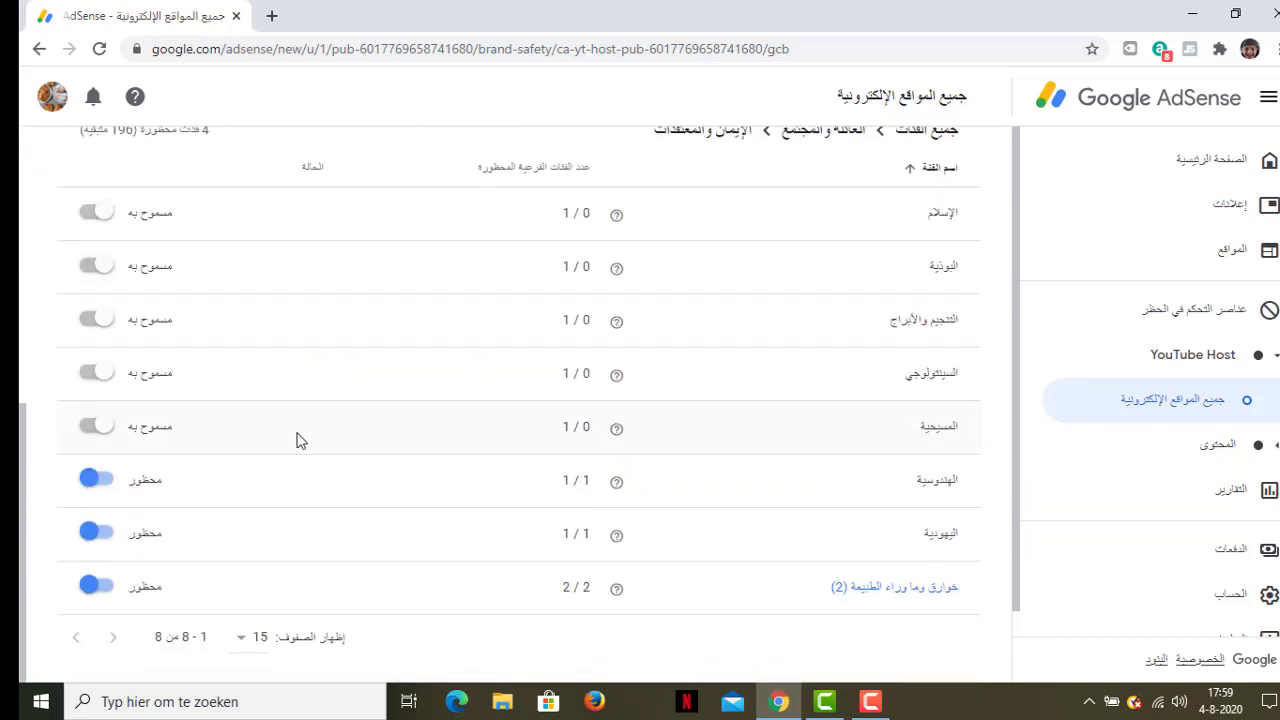
click(97, 428)
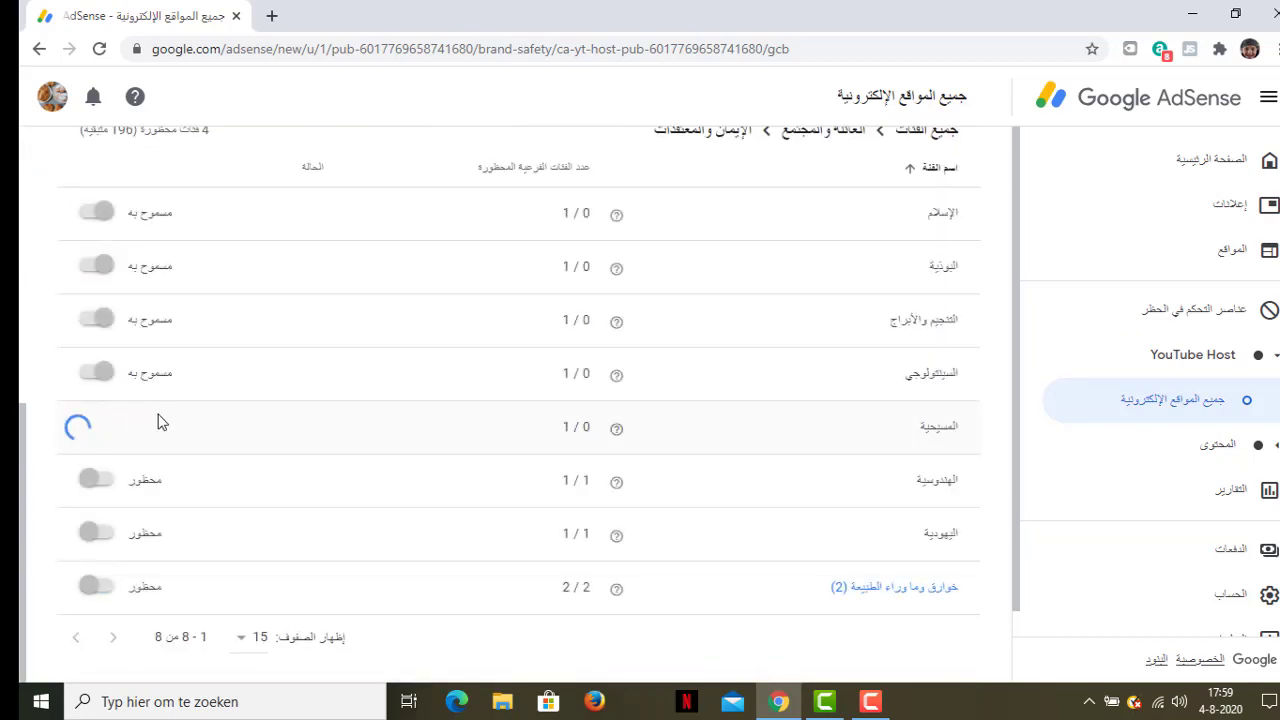
- Block the Scientology (السينتولوجي), astrology and horoscopes (التنجيم والأبراج) and Buddhism (البوذية) subcategories under faith and beliefs
scroll(178, 424, down, 5)
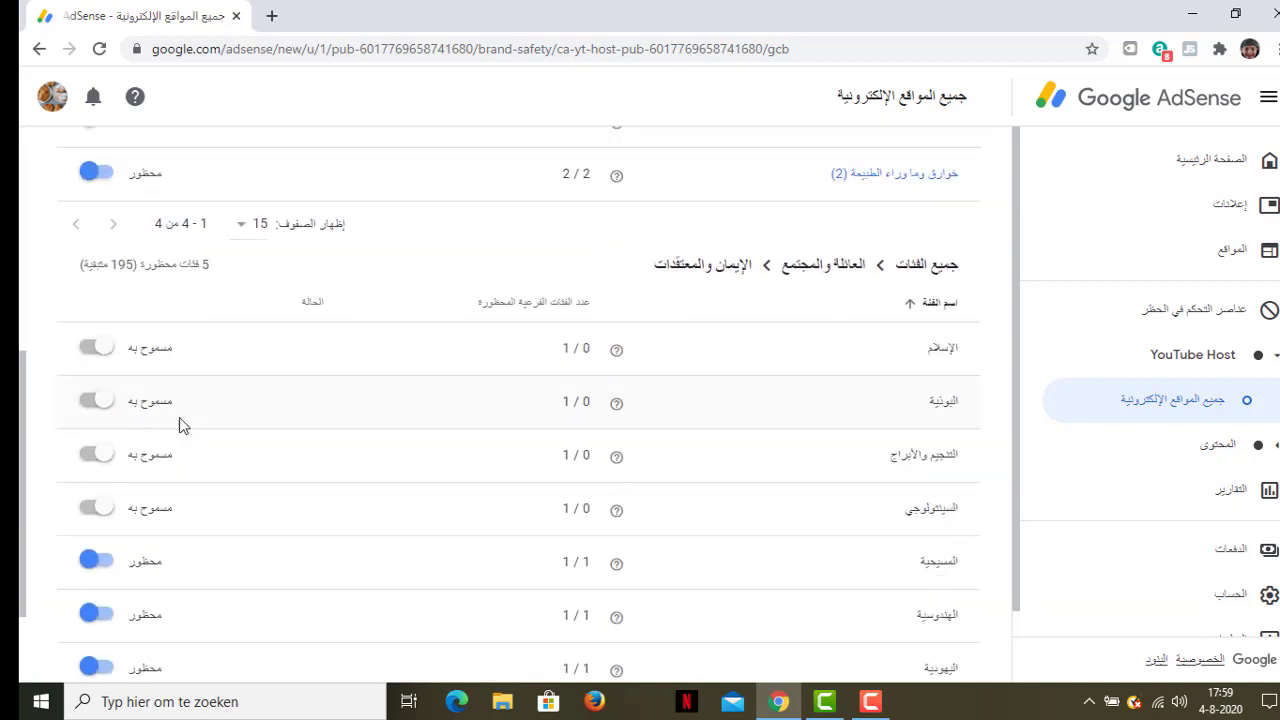
click(96, 510)
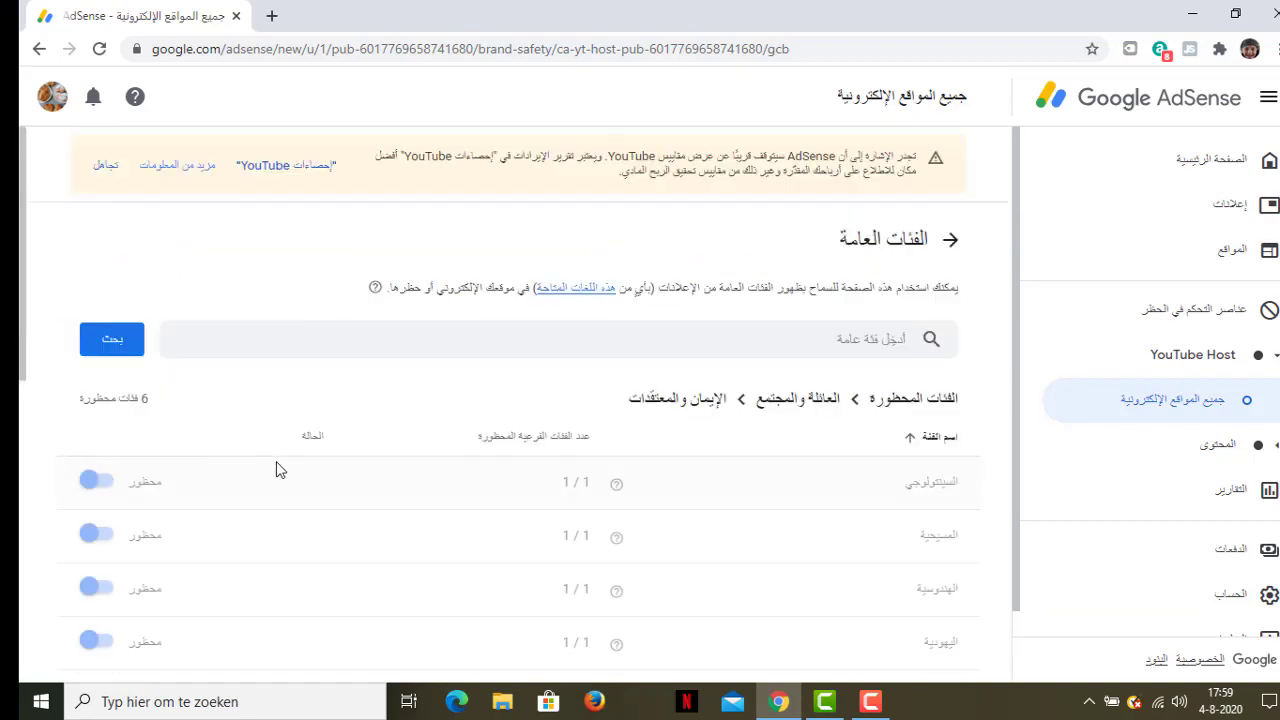
scroll(277, 466, down, 5)
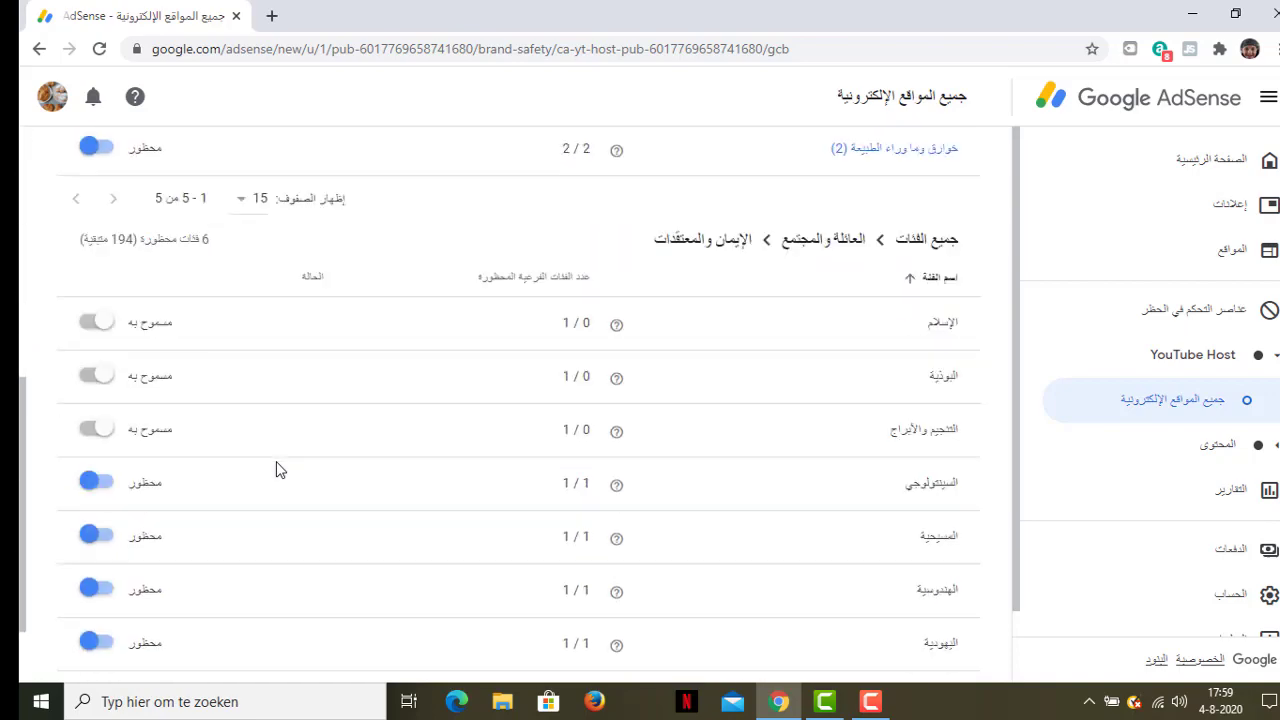
click(95, 416)
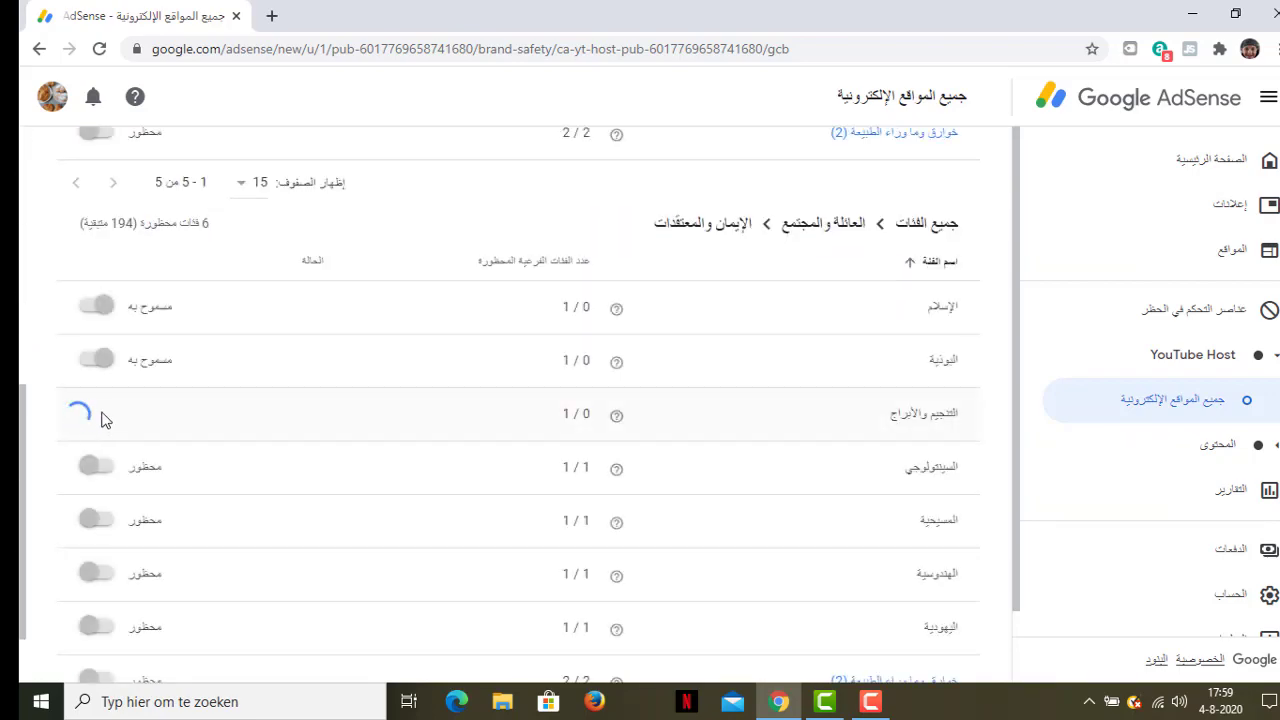
scroll(167, 432, down, 3)
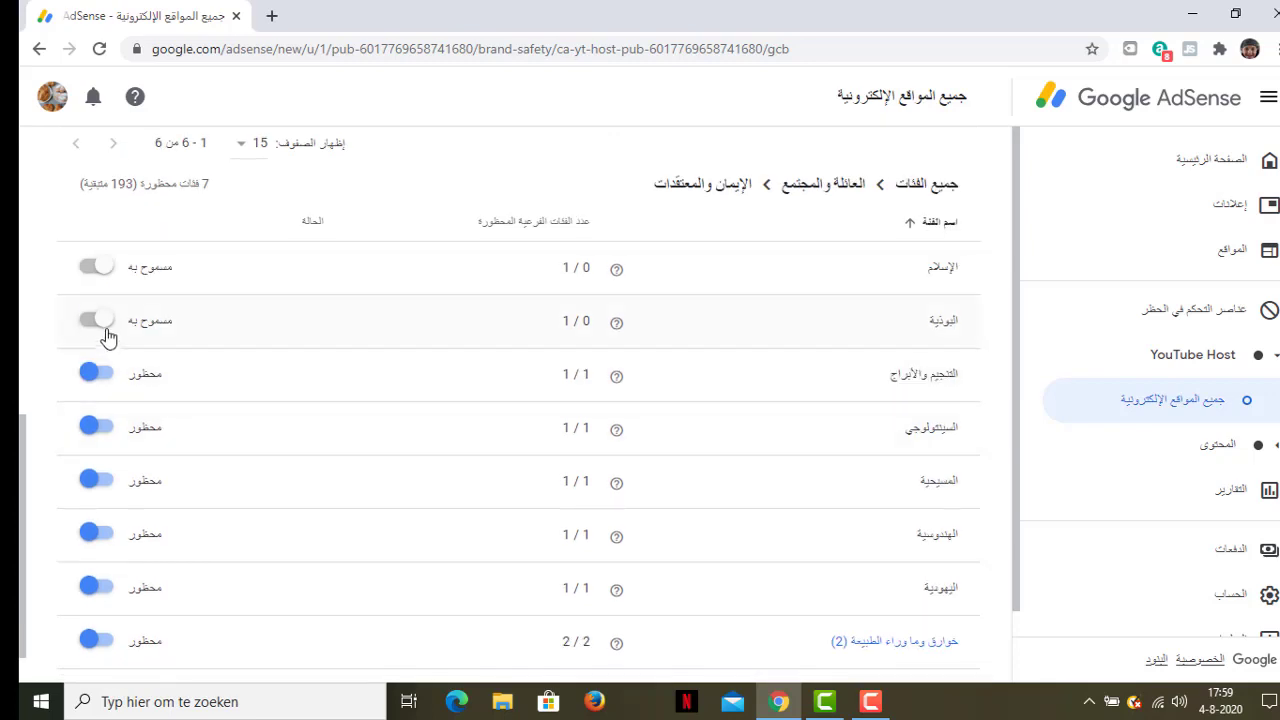
click(103, 324)
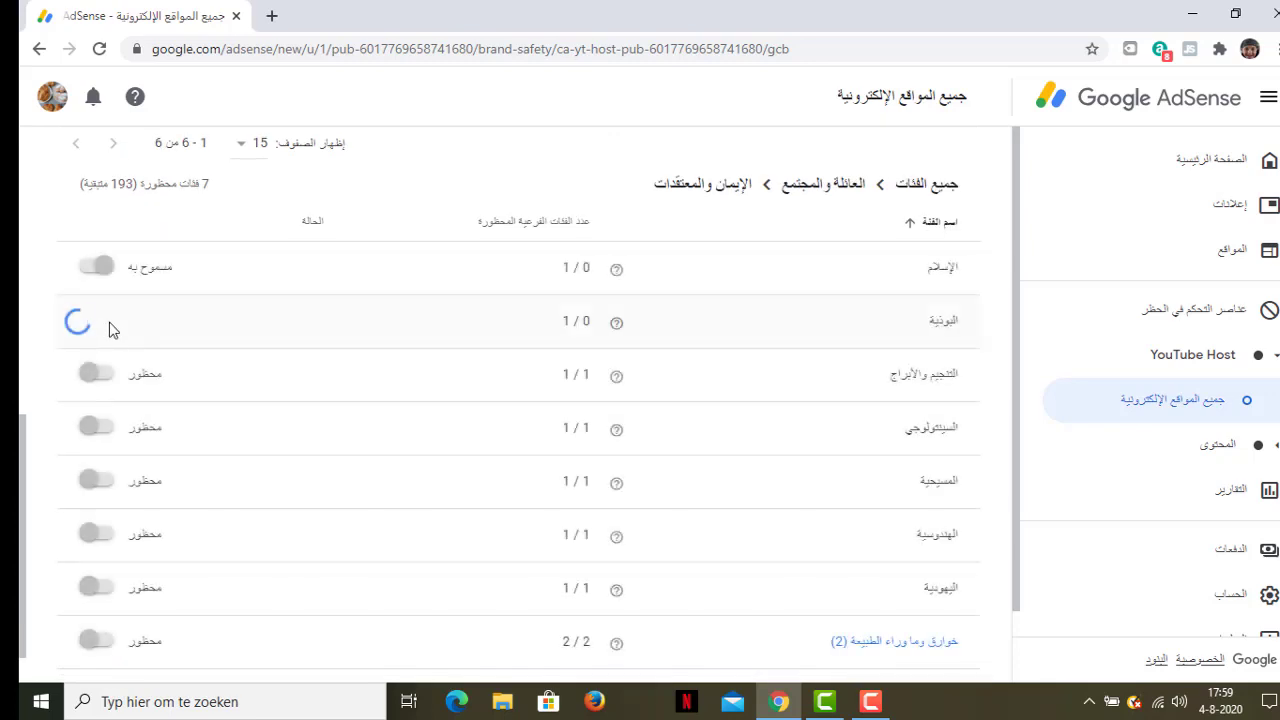
- Review which faith and beliefs subcategories are blocked and which are allowed
scroll(131, 366, down, 3)
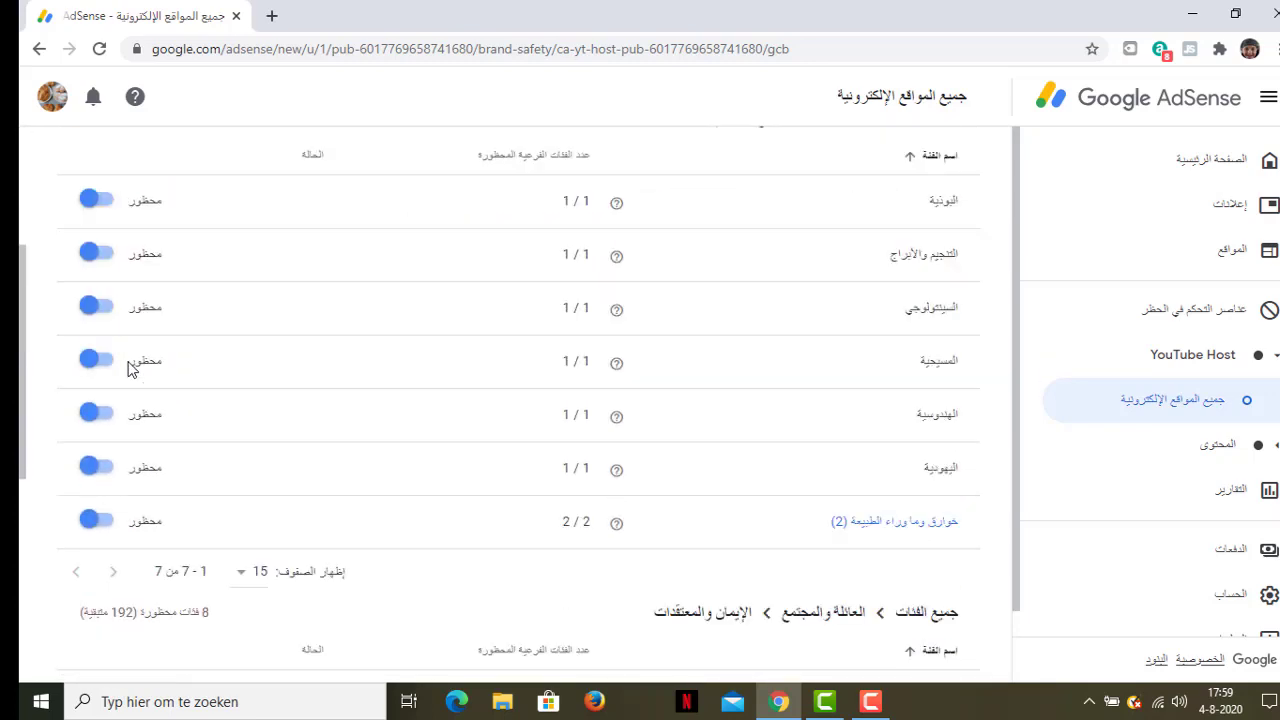
scroll(305, 375, down, 1)
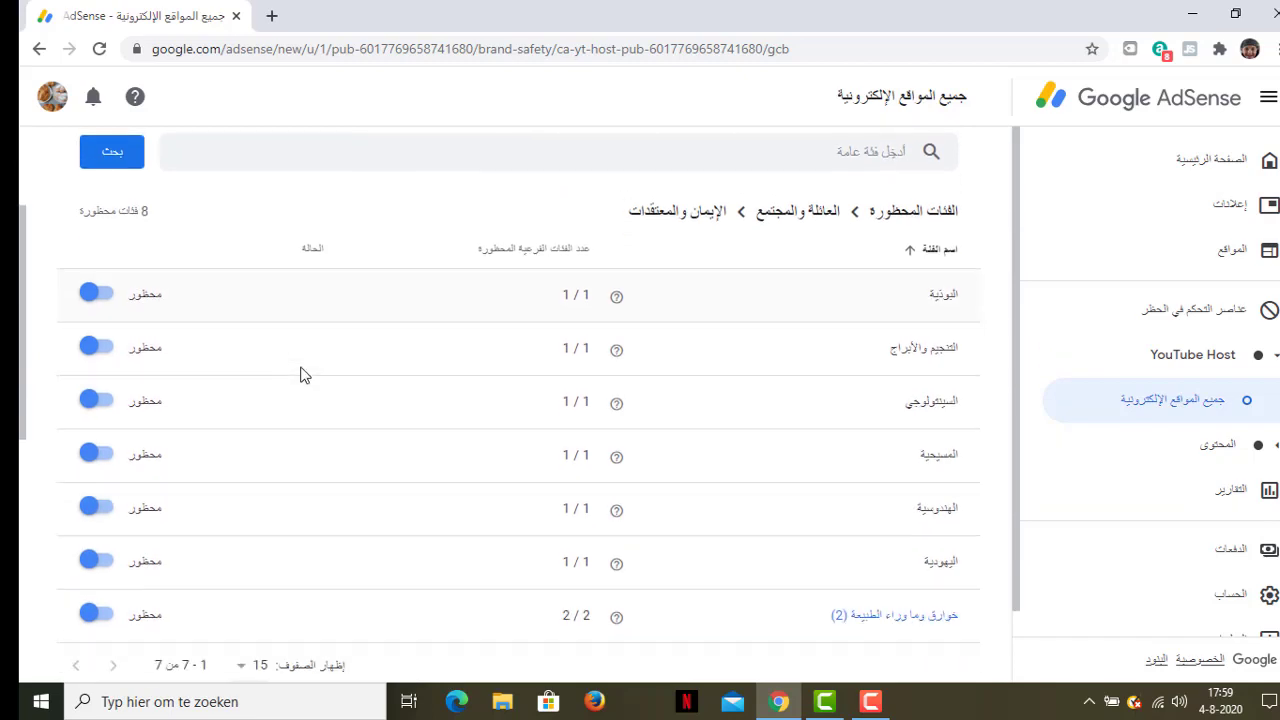
scroll(305, 375, down, 4)
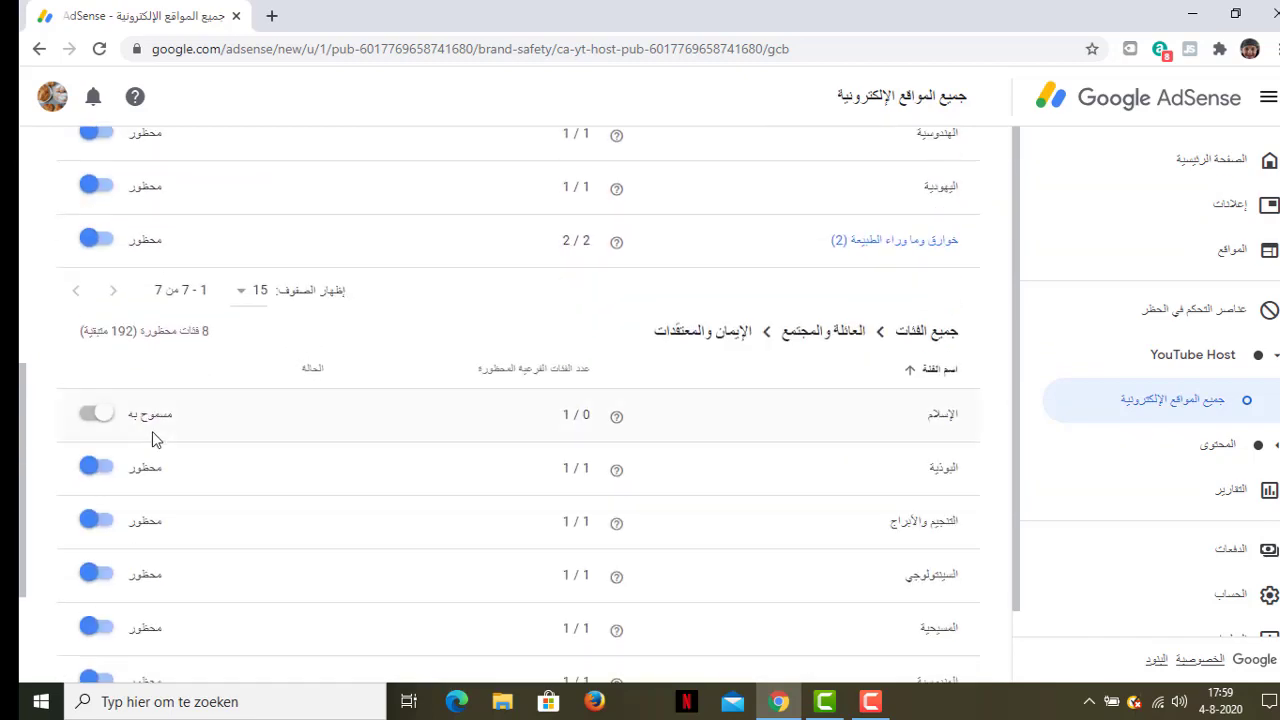
scroll(391, 437, down, 2)
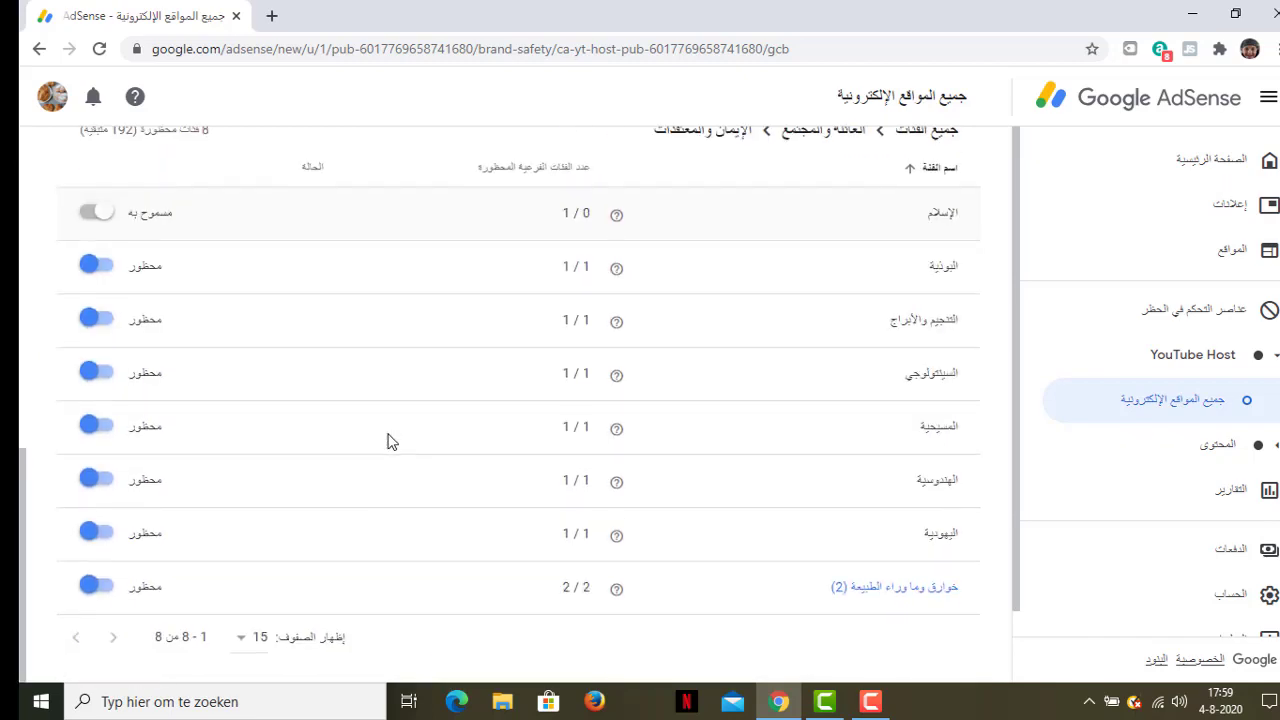
scroll(400, 445, up, 2)
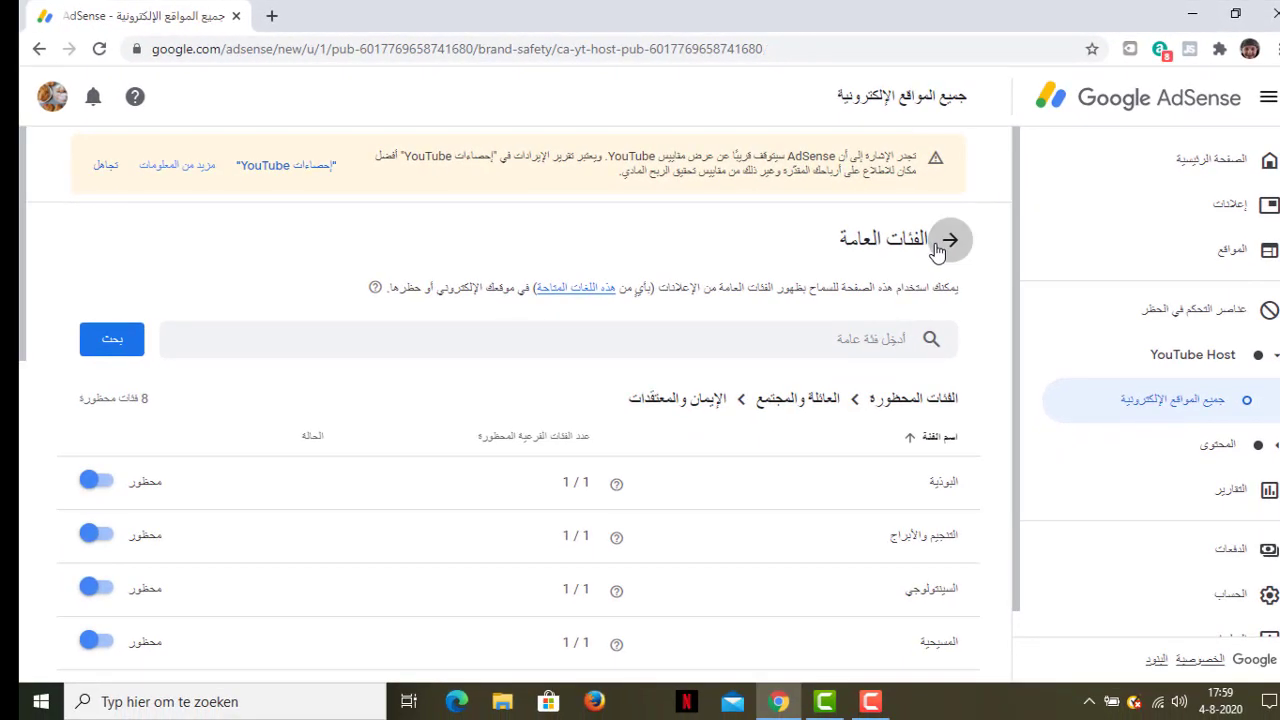
- Return to the blocking controls overview, then reopen the general categories and check the faith and beliefs lists
click(948, 241)
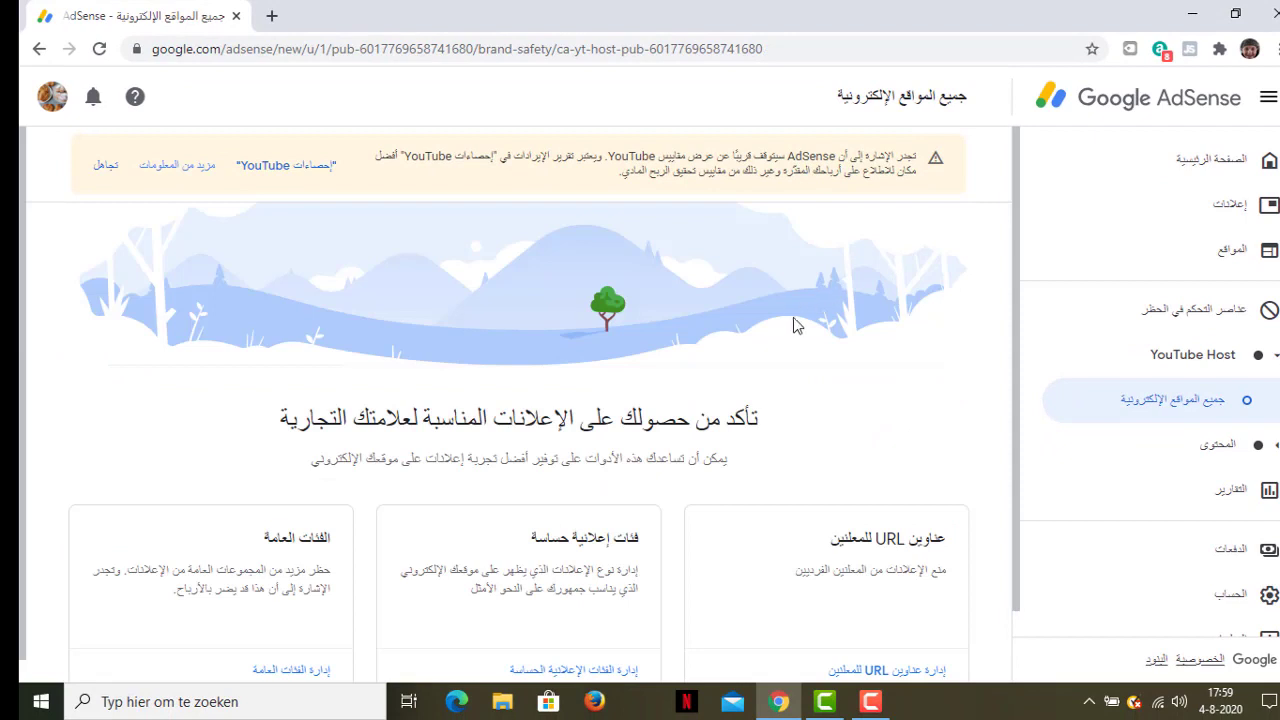
scroll(750, 335, down, 1)
click(292, 650)
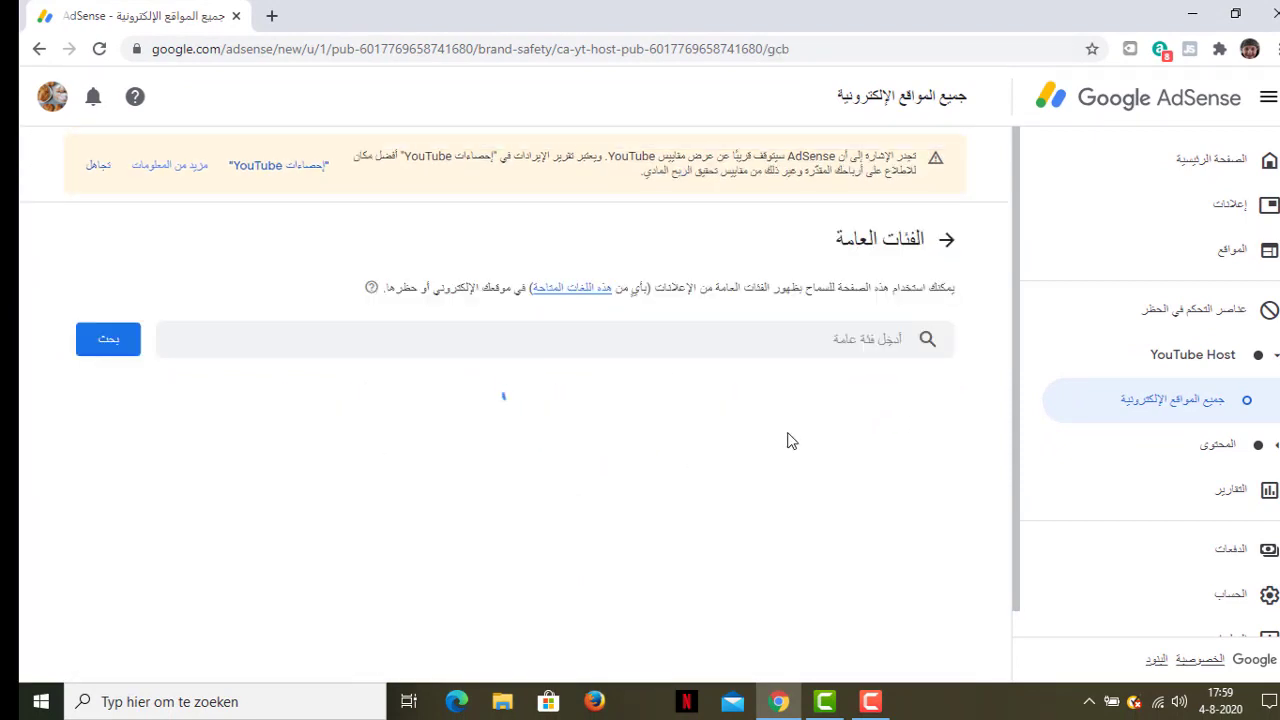
scroll(790, 441, down, 3)
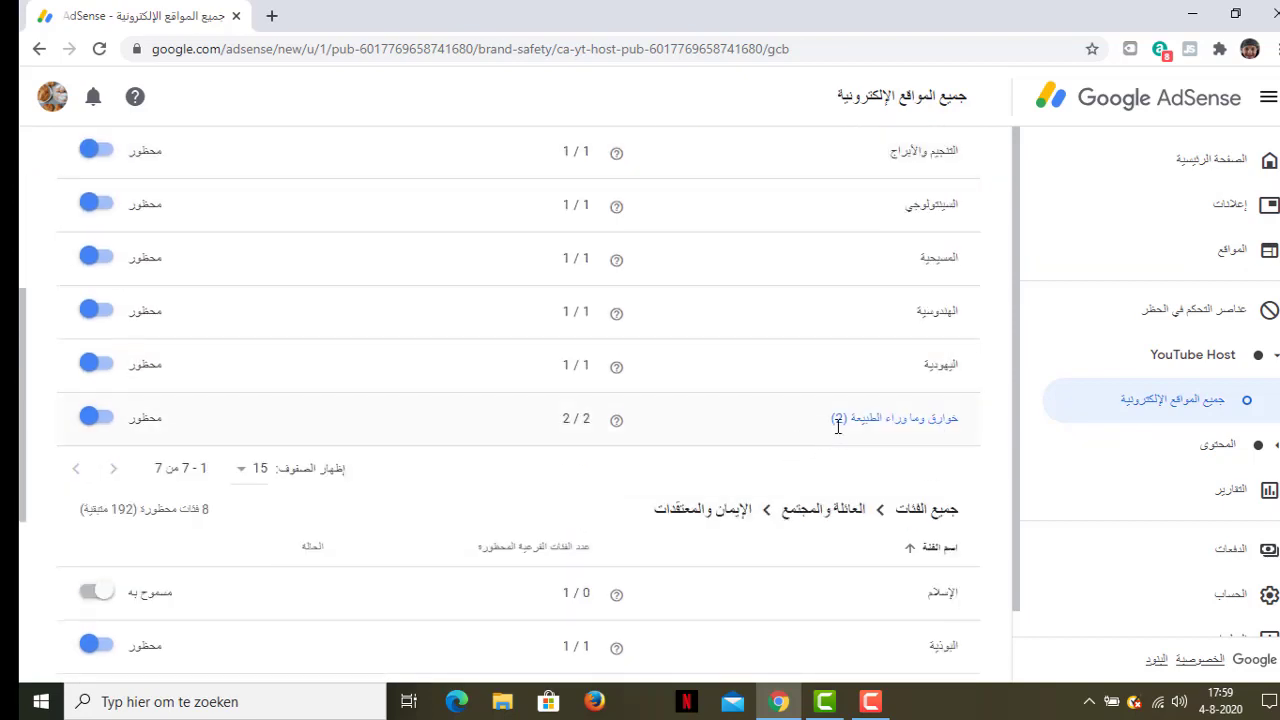
scroll(820, 432, up, 4)
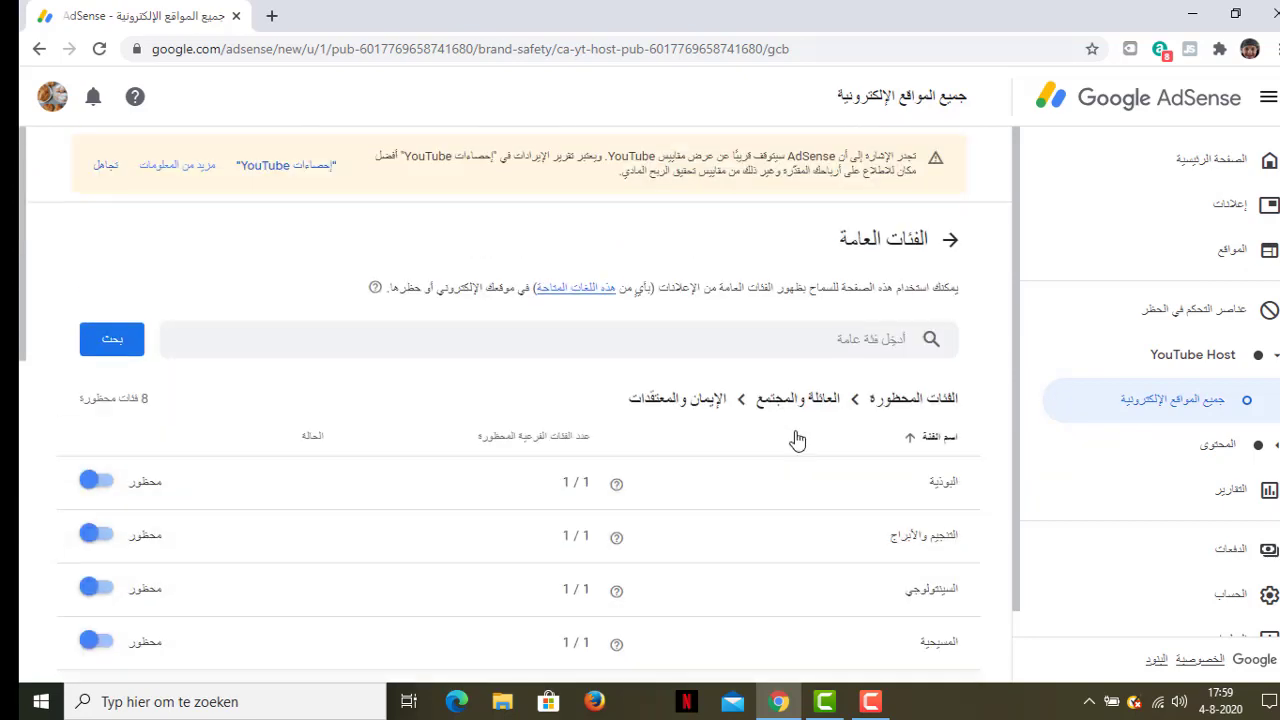
scroll(798, 436, down, 7)
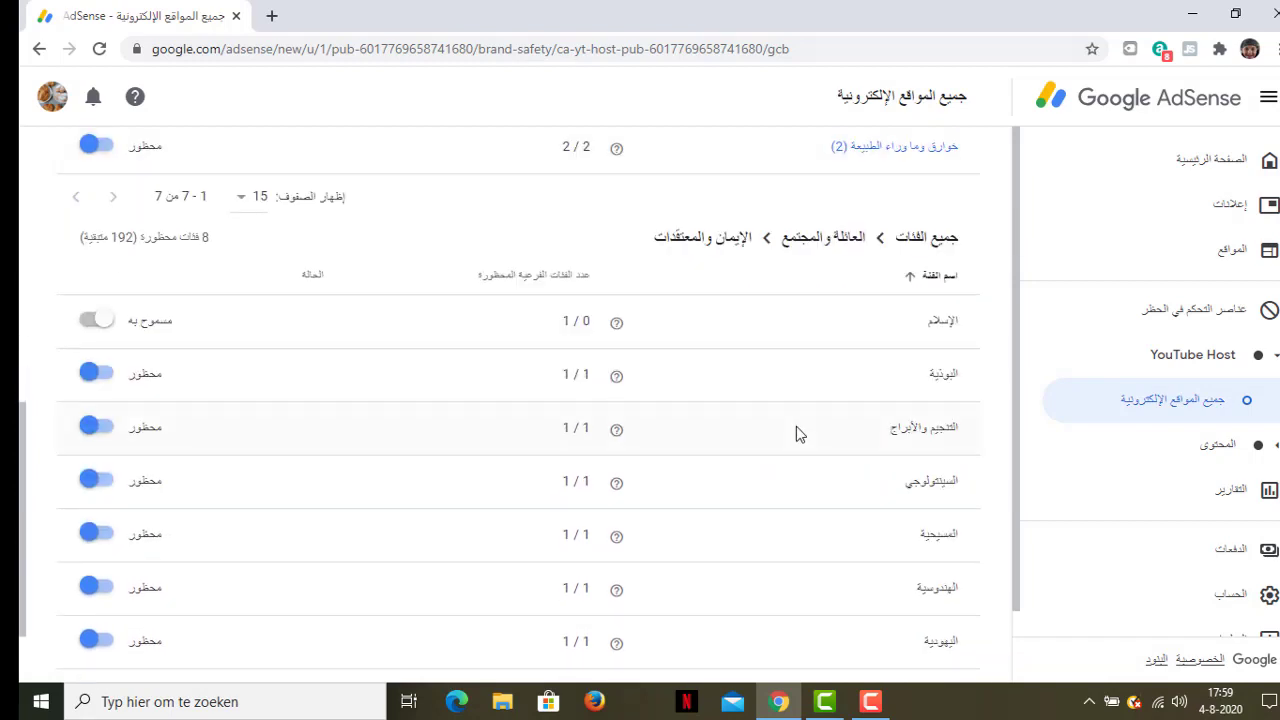
scroll(796, 433, up, 5)
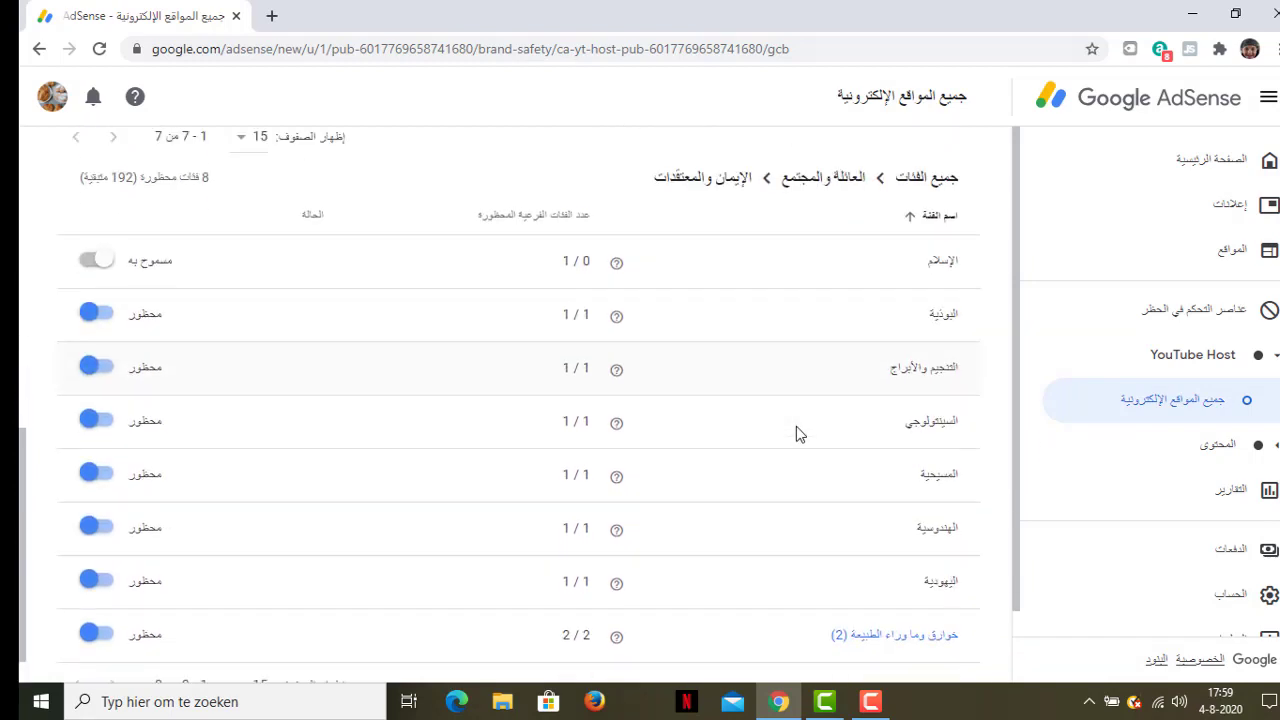
- Go up to family and community (العائلة والمجتمع) and block the romance and relationships subcategory (الرومانسية وتكوين العلاقات)
click(798, 205)
scroll(795, 390, down, 3)
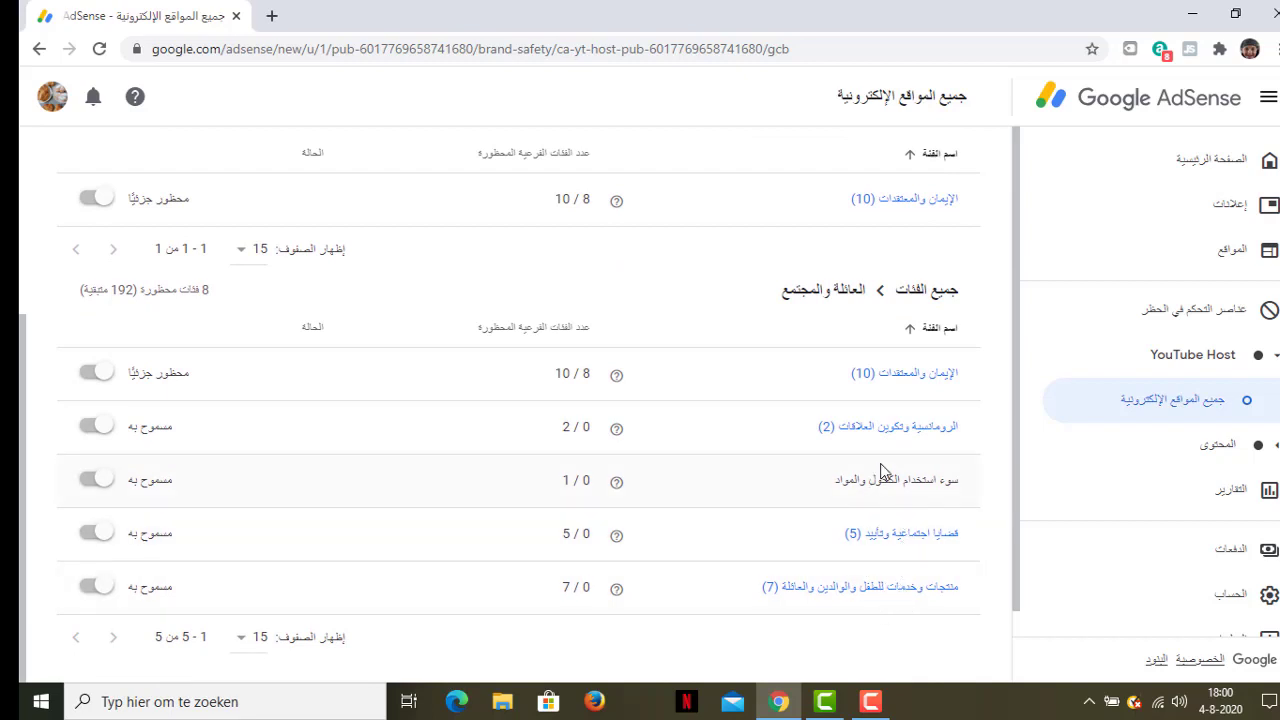
scroll(880, 470, up, 1)
click(96, 519)
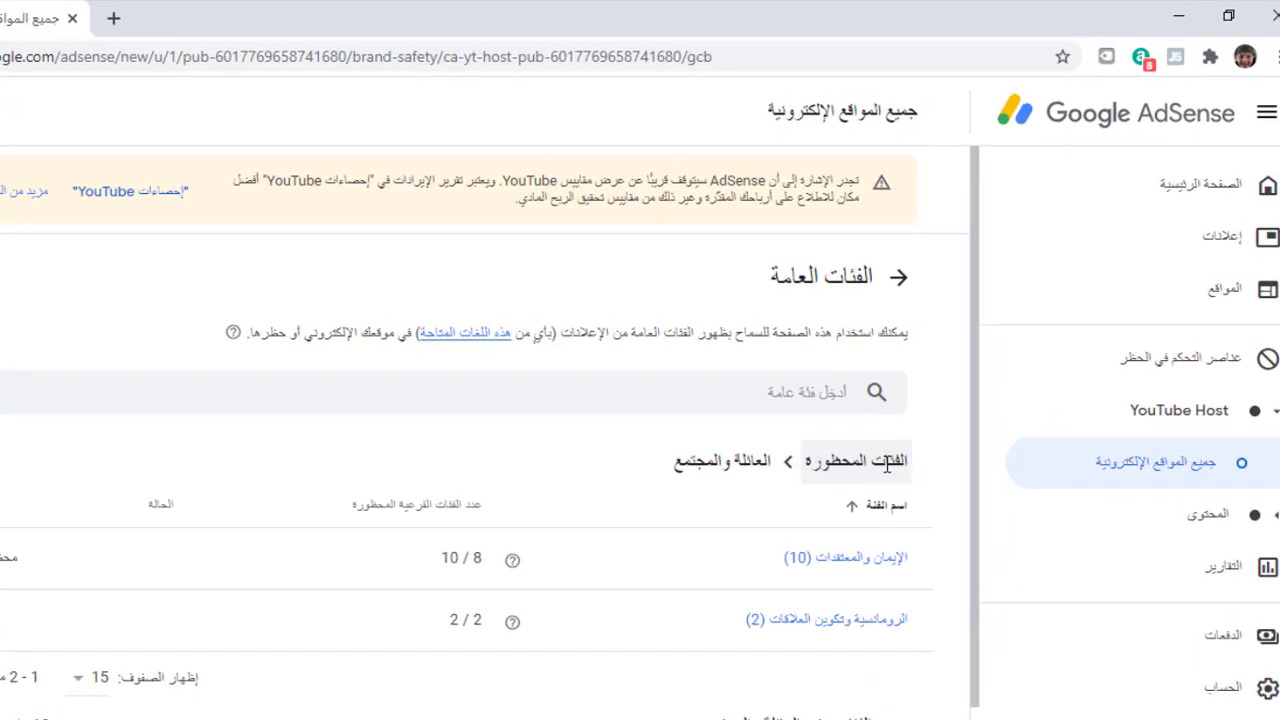
- Return to the top-level general categories and open laws and governments (قوانين وحكومات)
click(887, 463)
scroll(880, 420, down, 5)
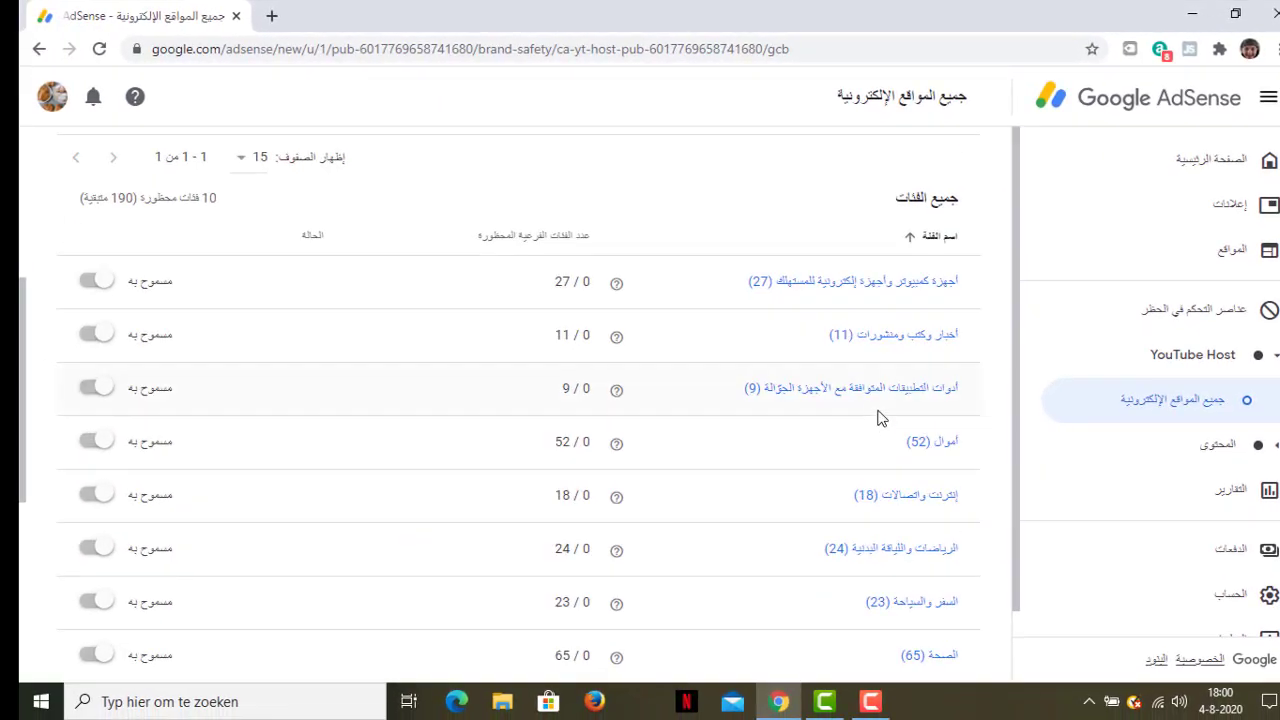
scroll(870, 403, down, 4)
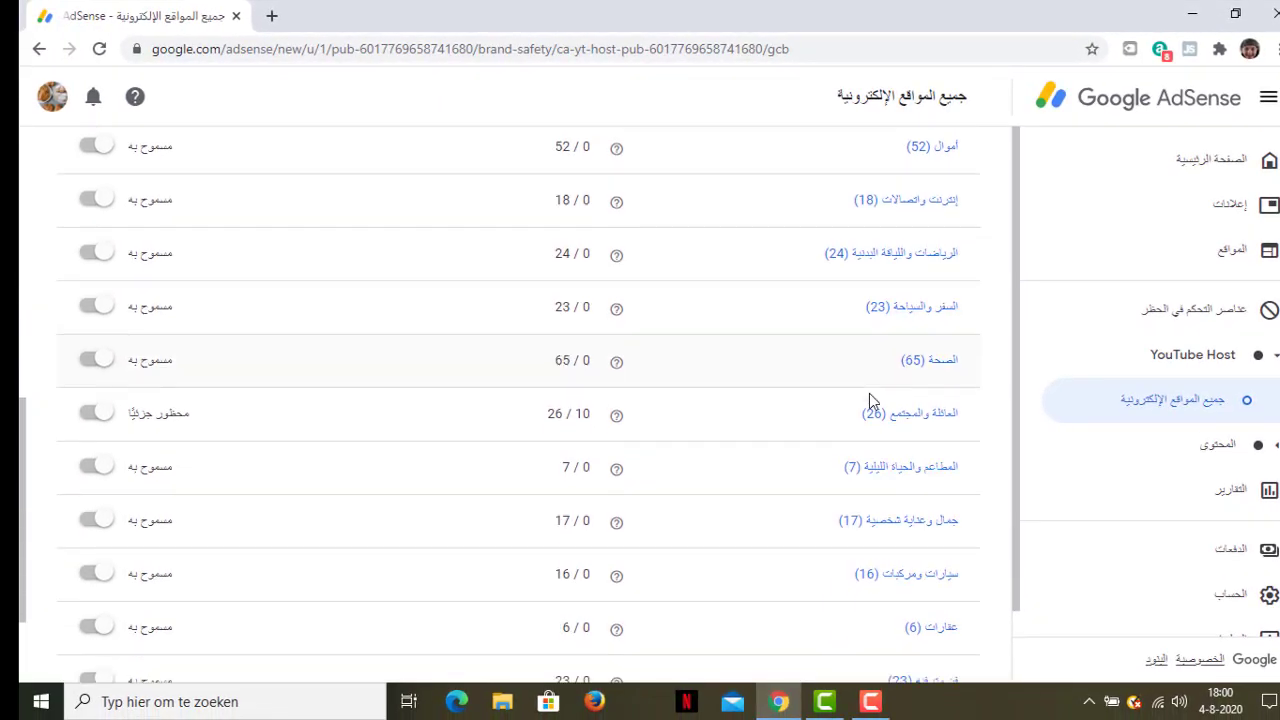
scroll(931, 392, down, 1)
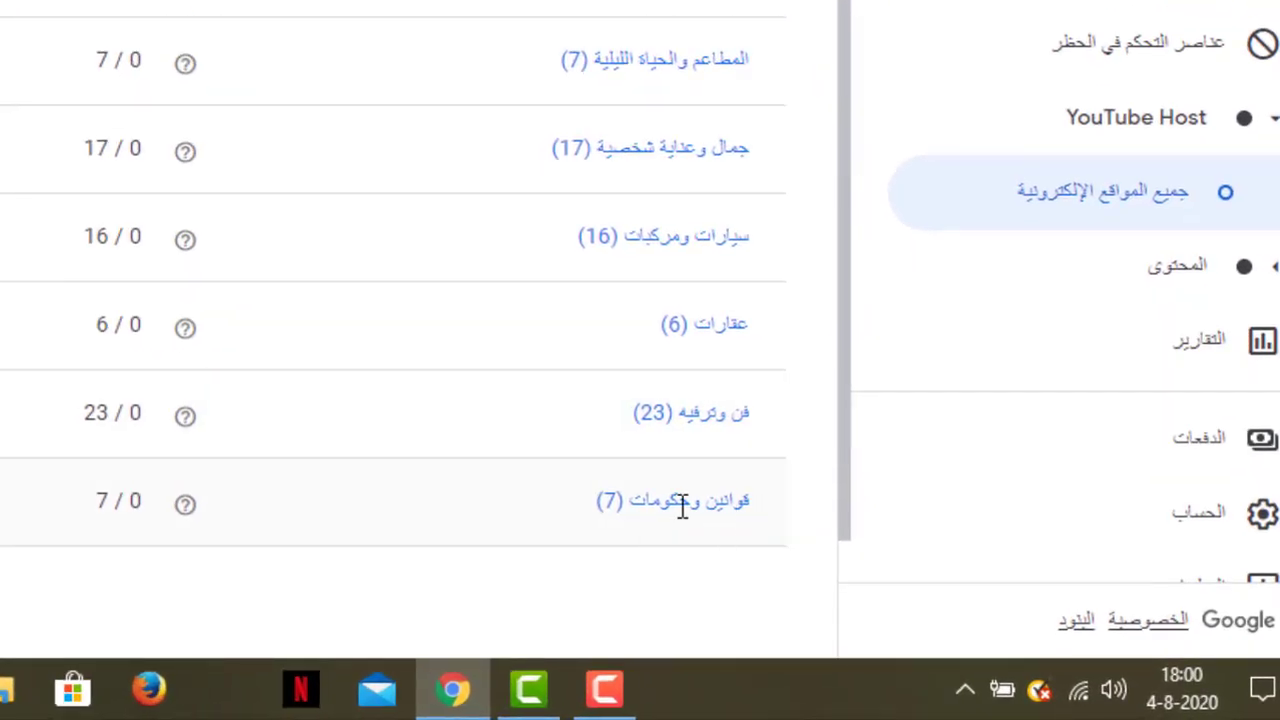
click(682, 502)
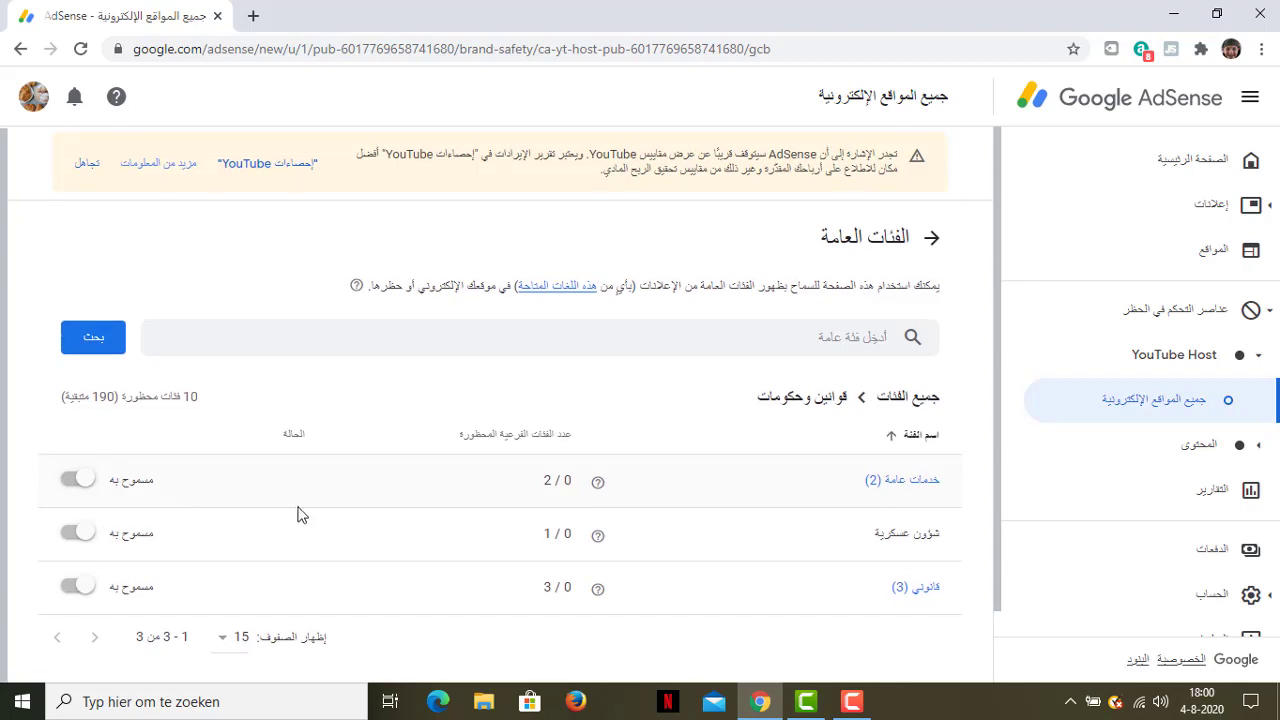
- Block the legal (قانوني) and military affairs (شؤون عسكرية) subcategories under laws and governments (قوانين وحكومات)
click(78, 588)
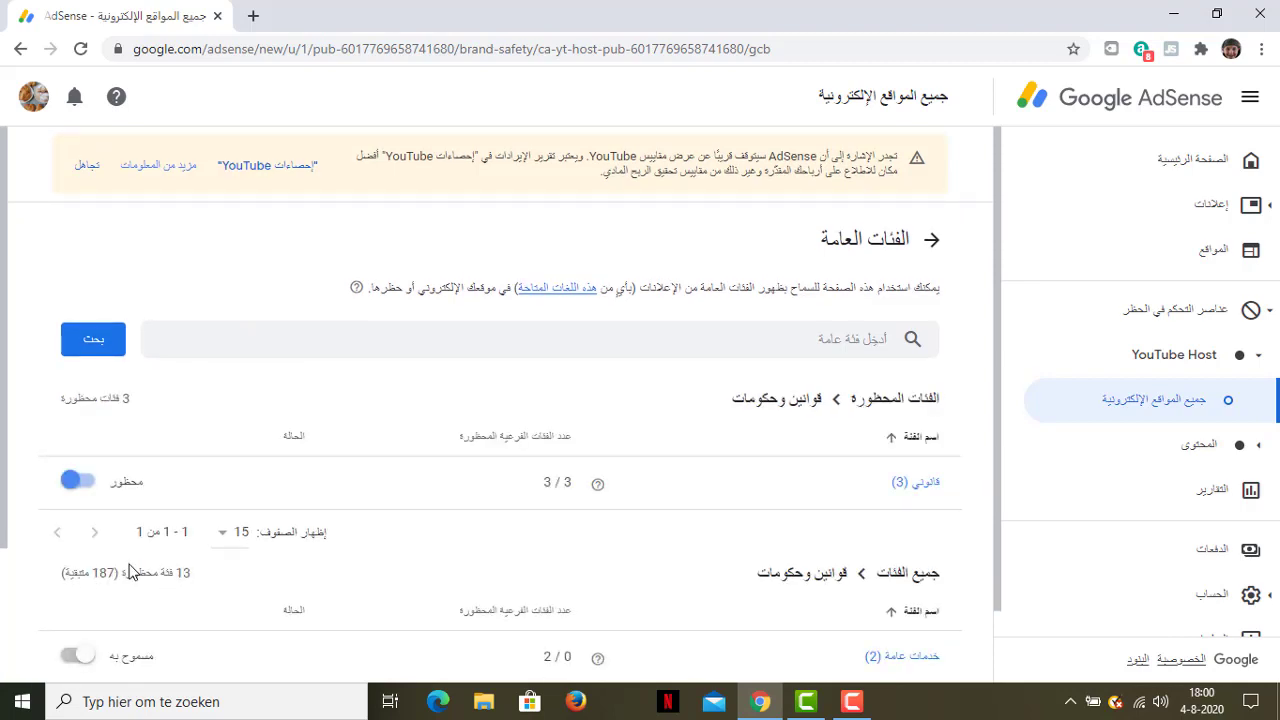
scroll(120, 571, down, 2)
click(72, 538)
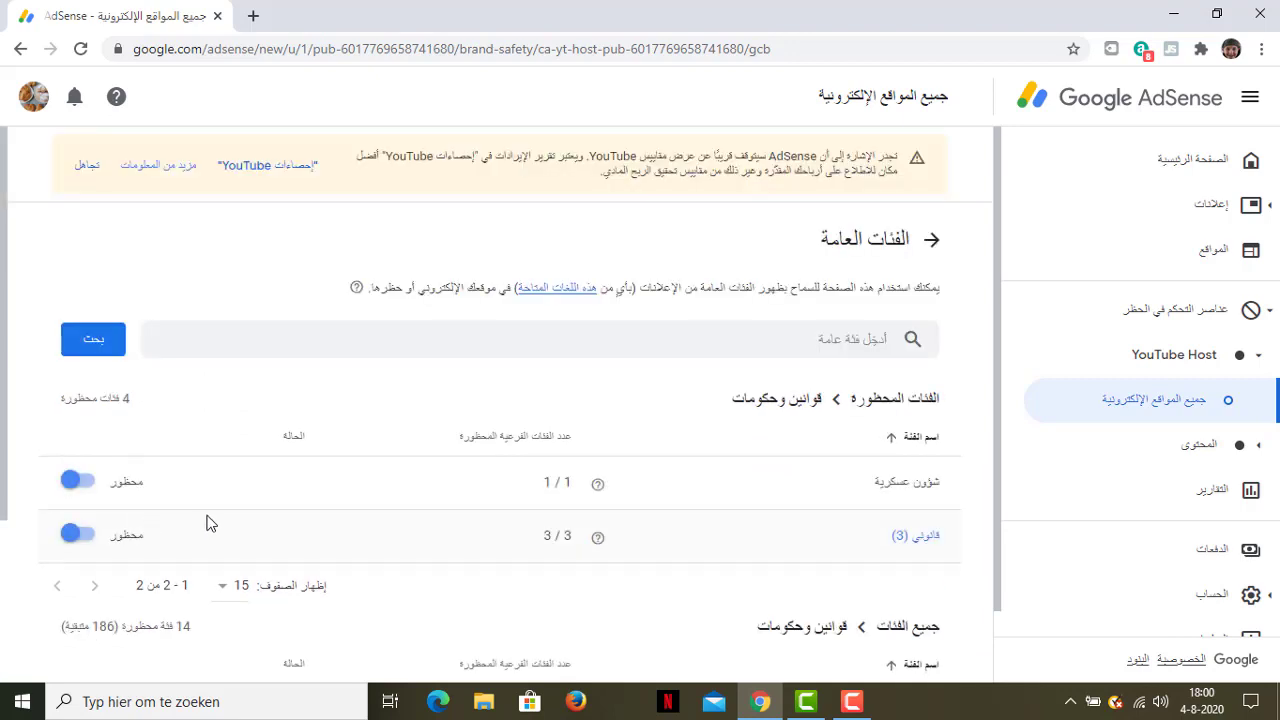
scroll(829, 417, down, 3)
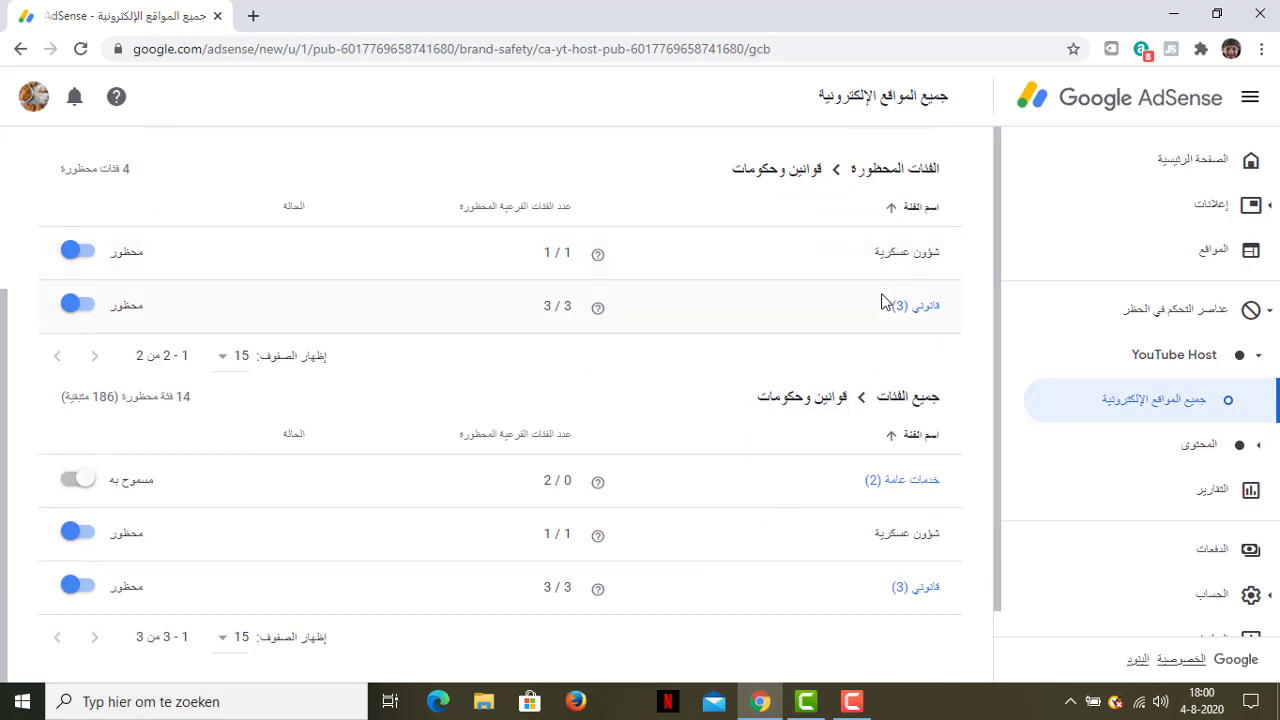
- Return to the top-level general categories and block the entire laws and governments category (قوانين وحكومات)
scroll(882, 302, up, 1)
click(907, 261)
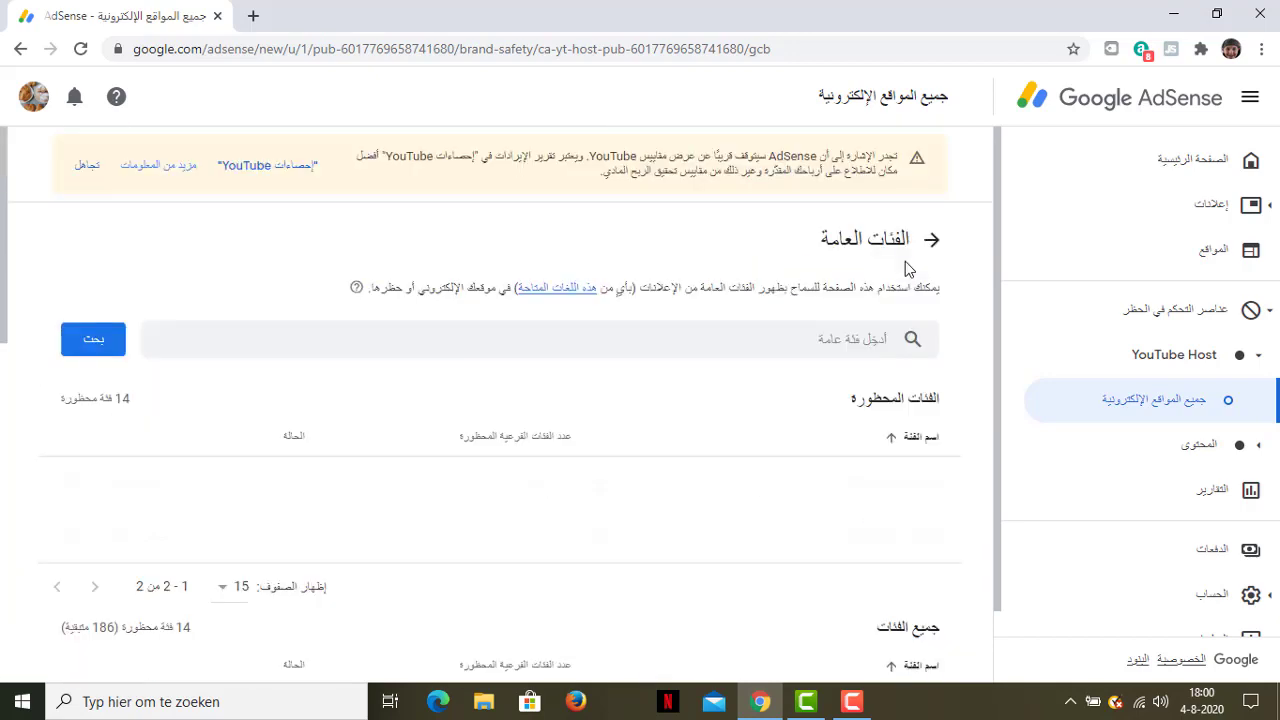
scroll(857, 323, down, 5)
scroll(857, 327, down, 4)
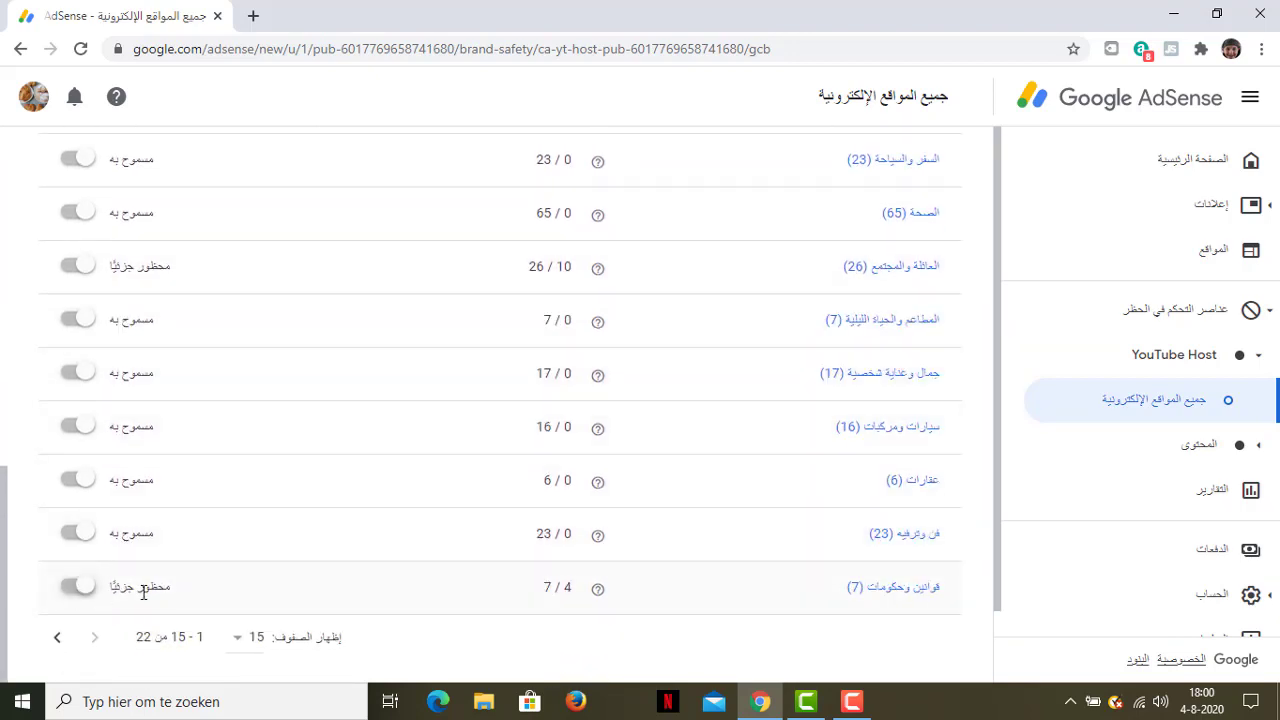
click(72, 590)
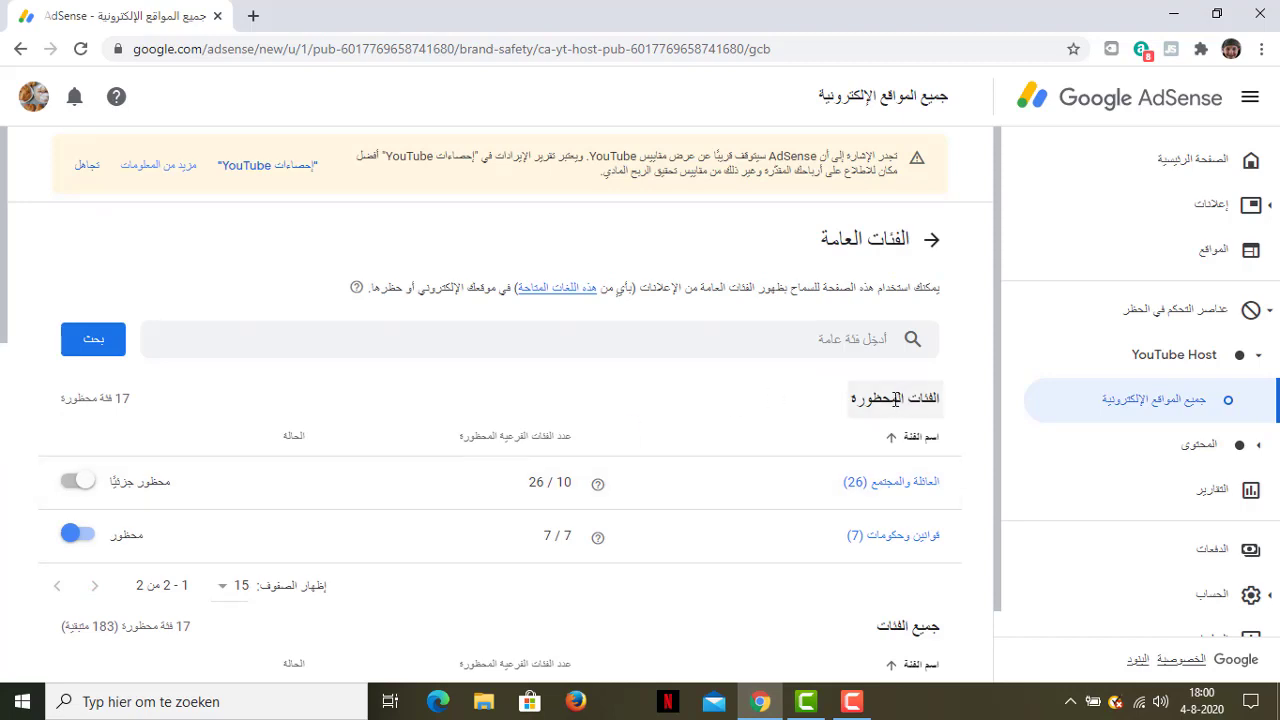
- Review the blocked categories and the blocking status of each category in the full general categories list
scroll(895, 398, down, 4)
scroll(890, 383, down, 1)
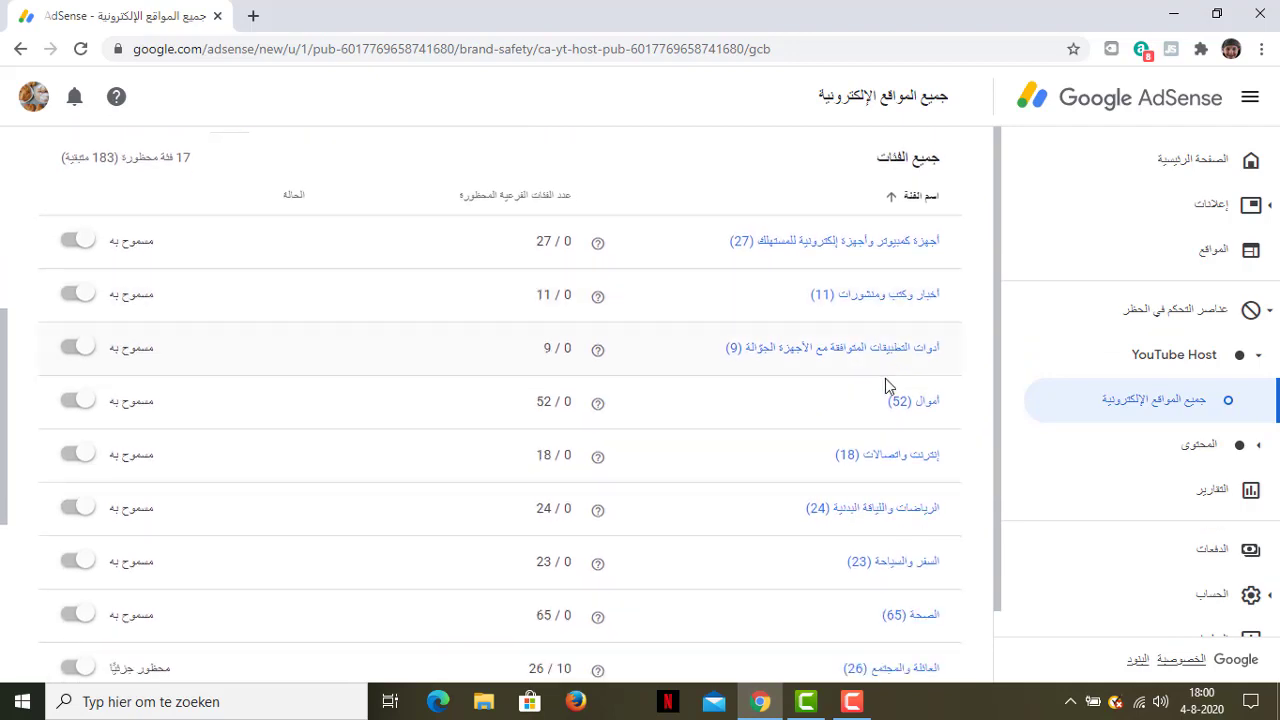
scroll(868, 398, down, 2)
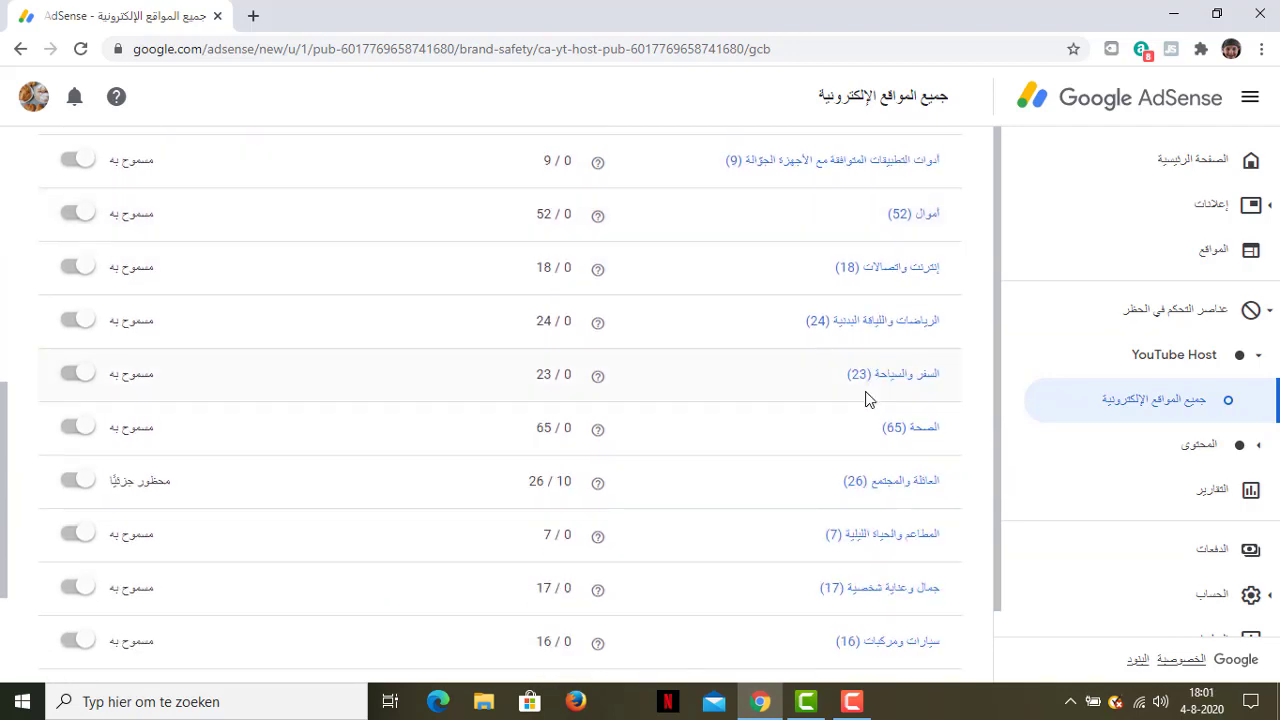
scroll(840, 428, down, 2)
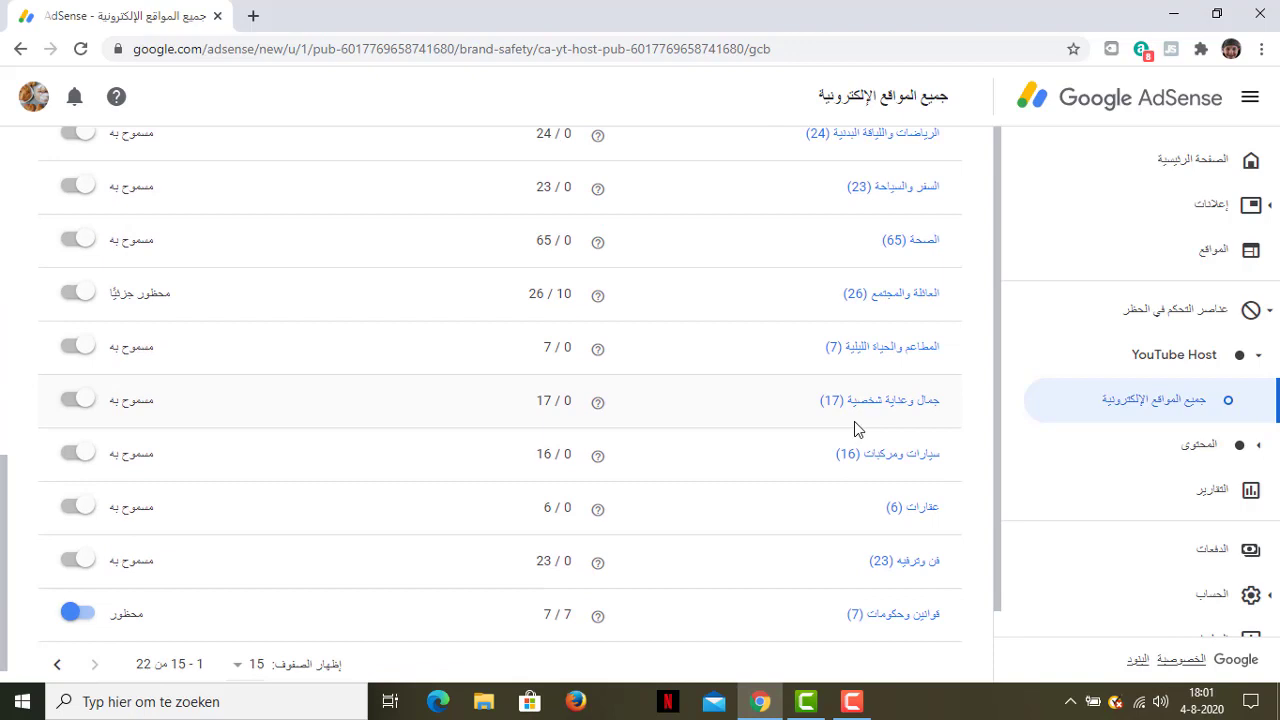
scroll(855, 428, down, 1)
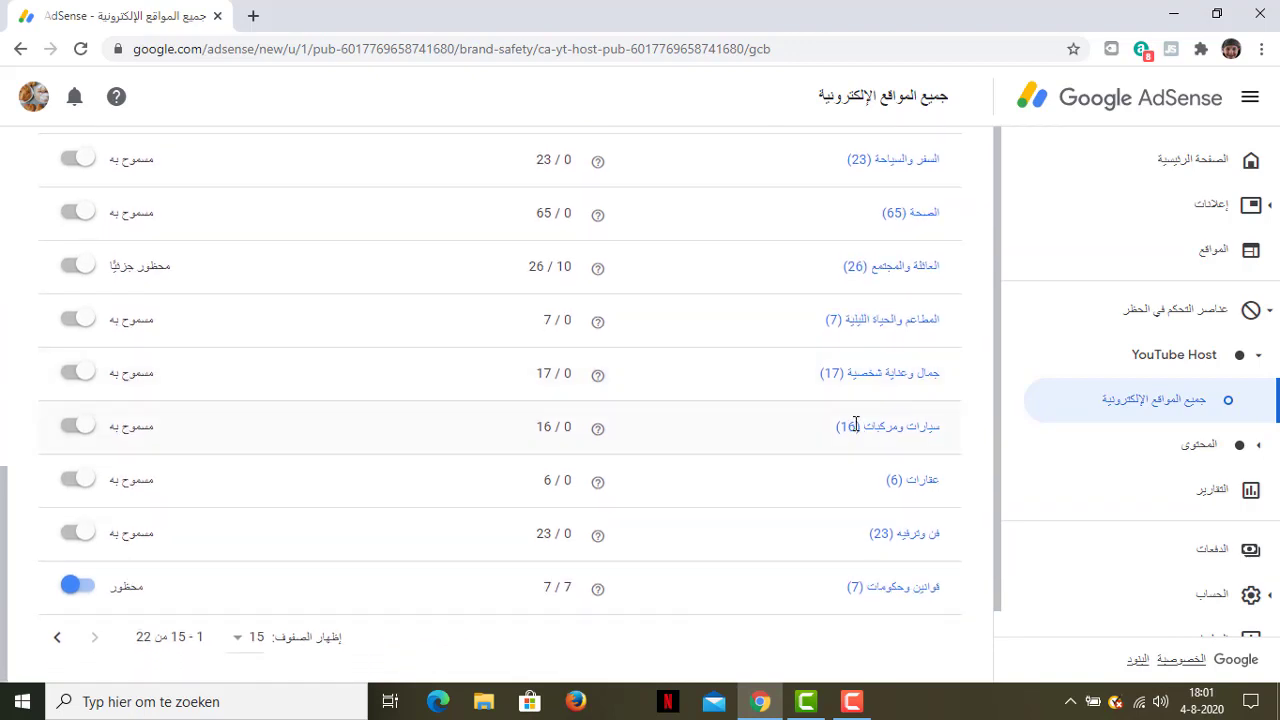
scroll(855, 425, up, 7)
scroll(828, 422, up, 2)
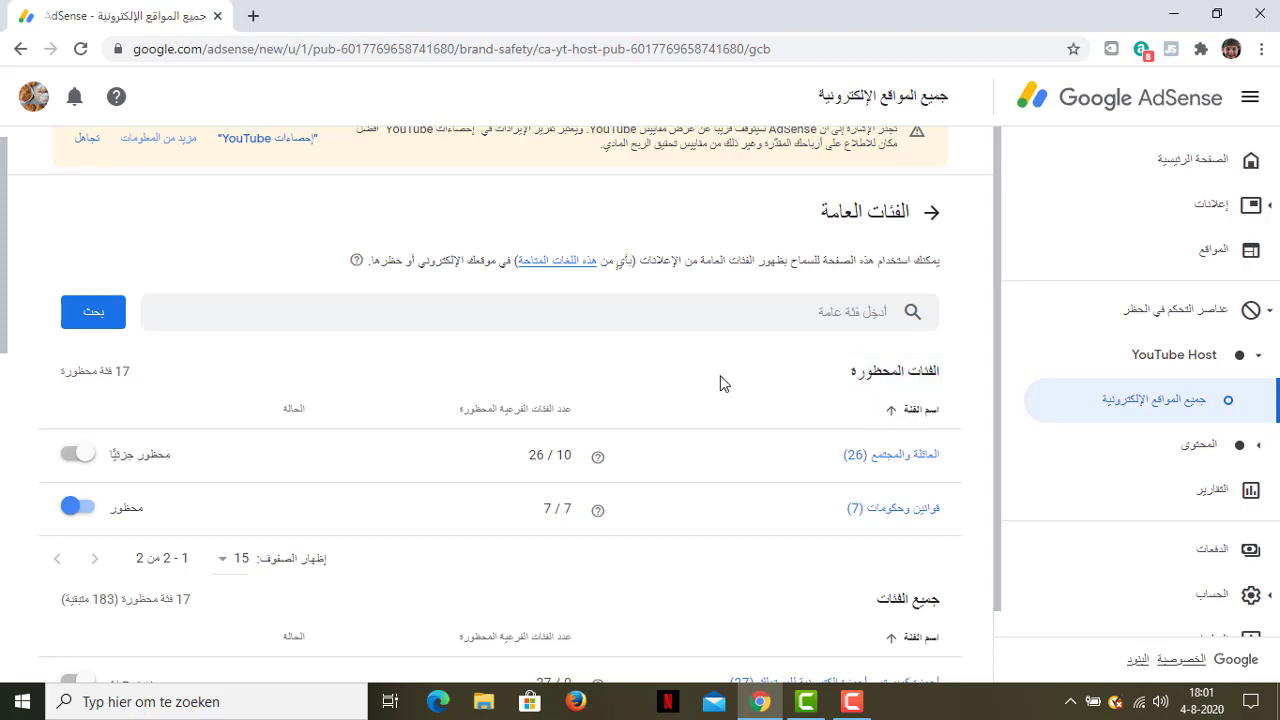
scroll(723, 380, down, 2)
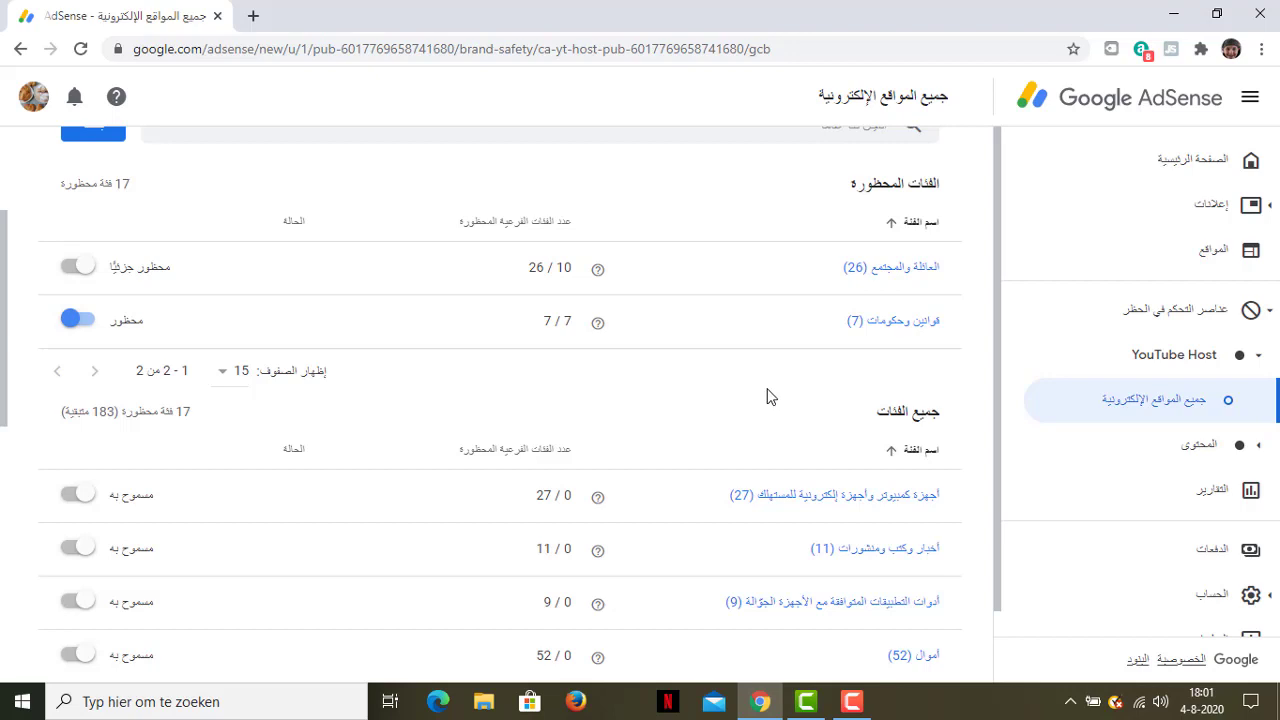
- Collapse the blocking controls (عناصر التحكم في الحظر) navigation section and look through the remaining general categories again
click(1146, 318)
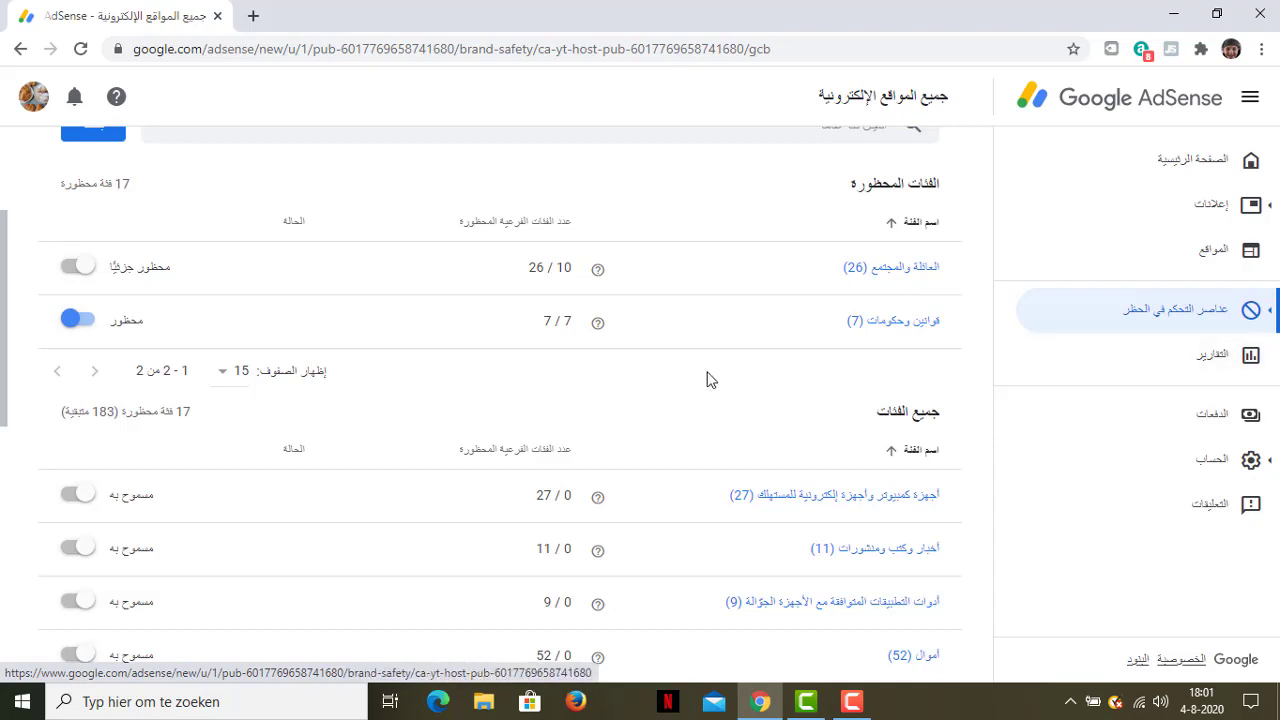
scroll(707, 379, down, 4)
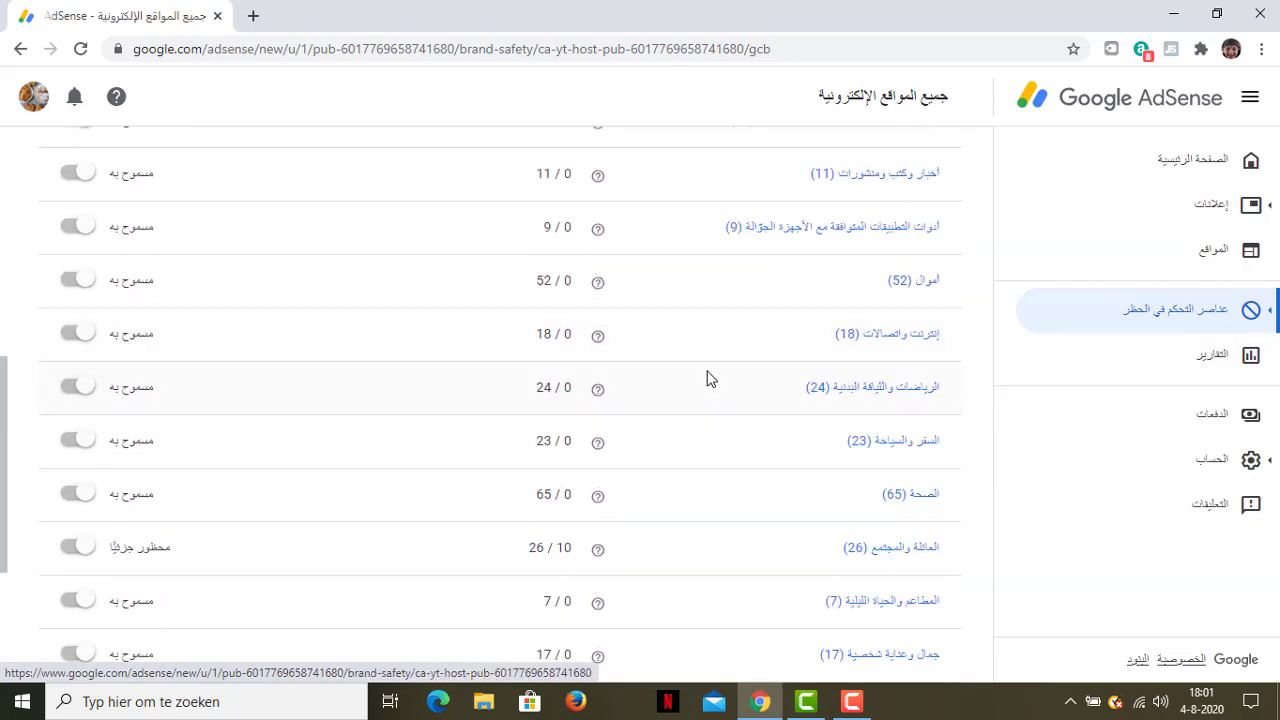
scroll(707, 379, down, 3)
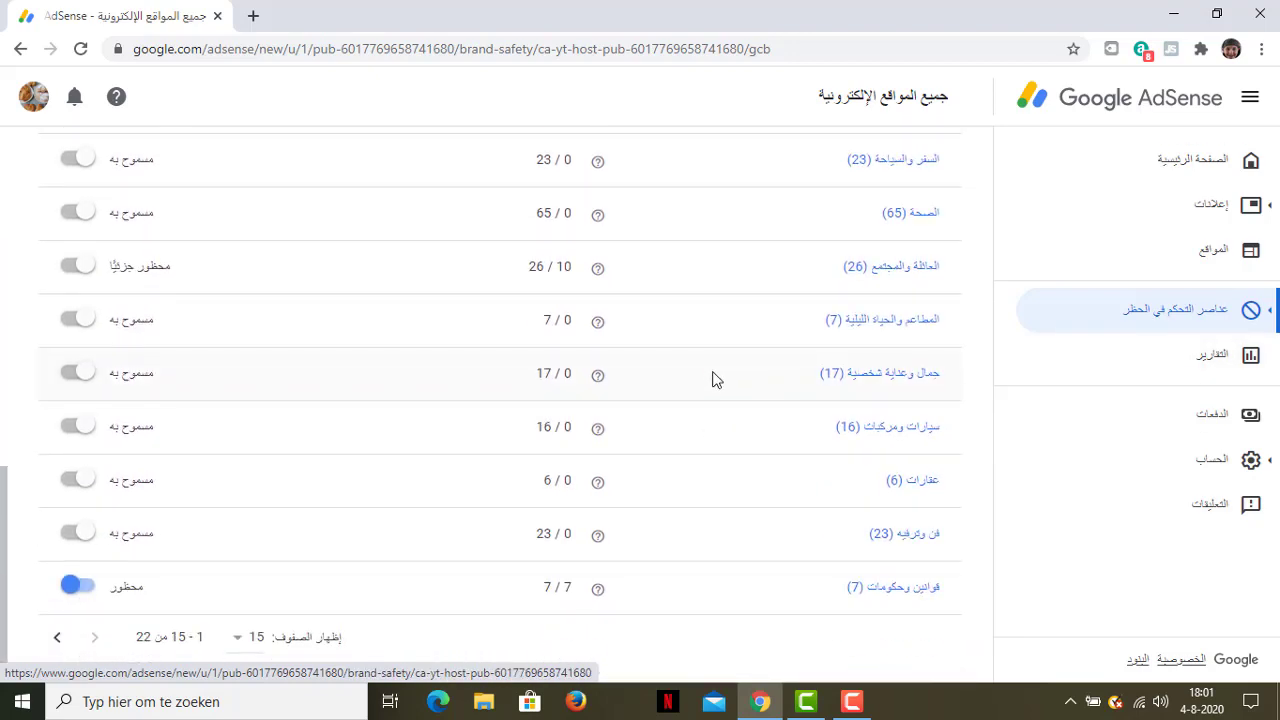